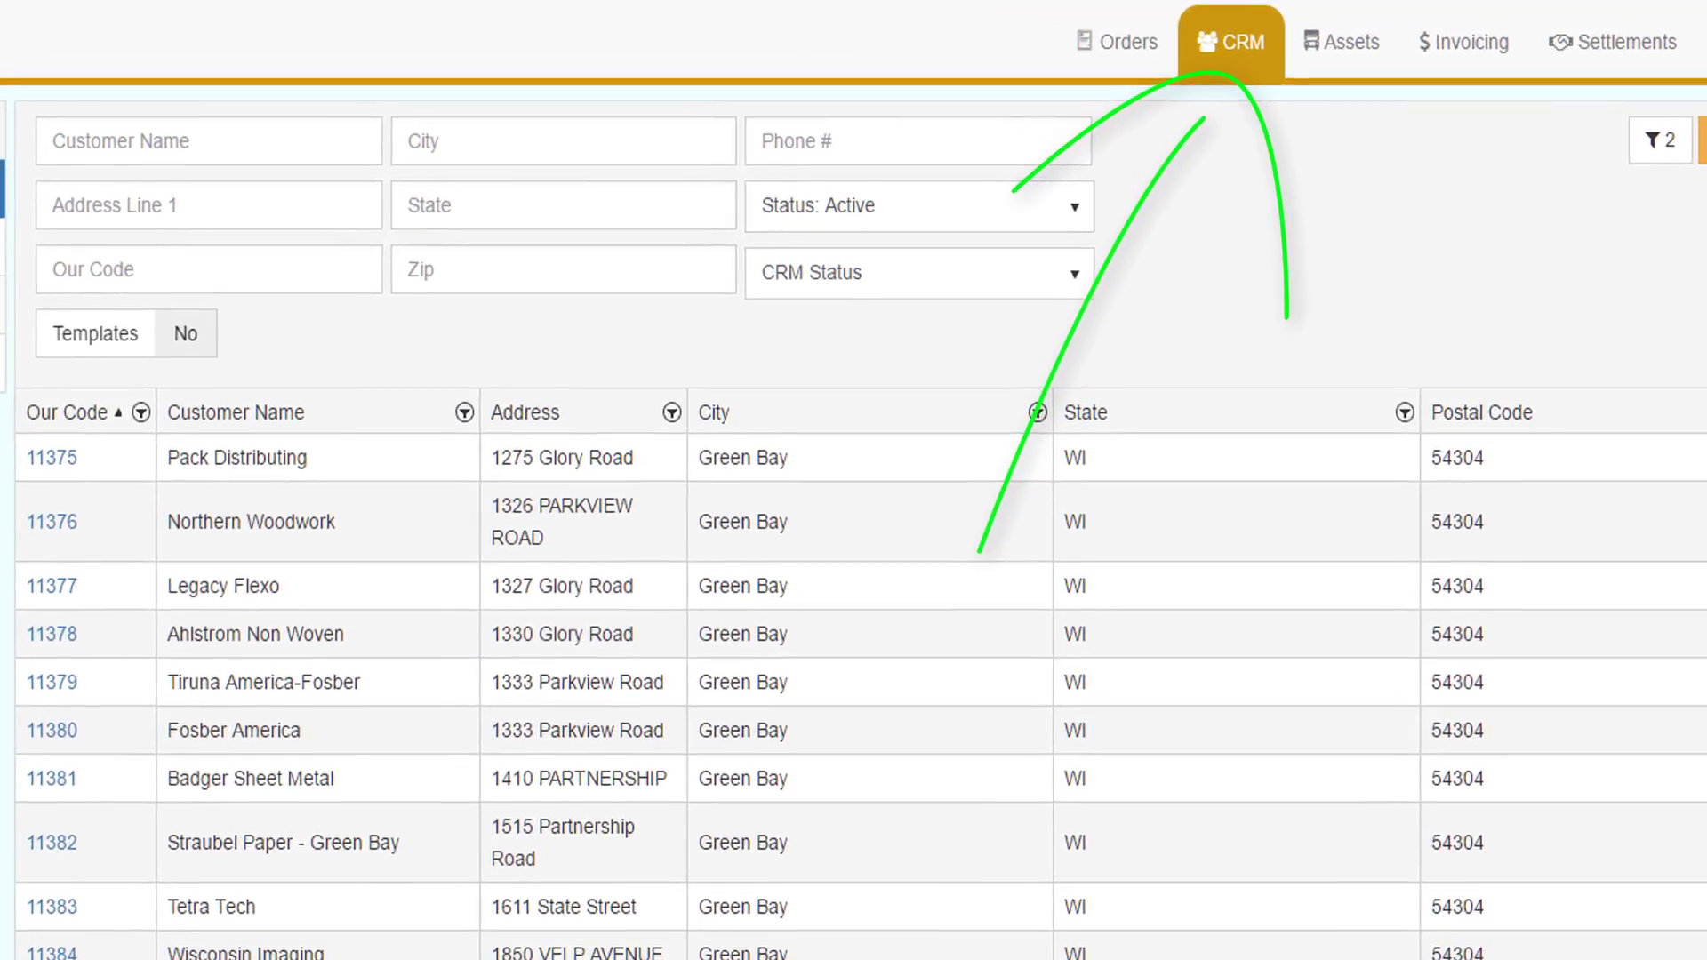
Step: Filter the customer list to CRM status Template with the Templates option set to Yes
{"action": "left_click", "coordinate": [876, 282]}
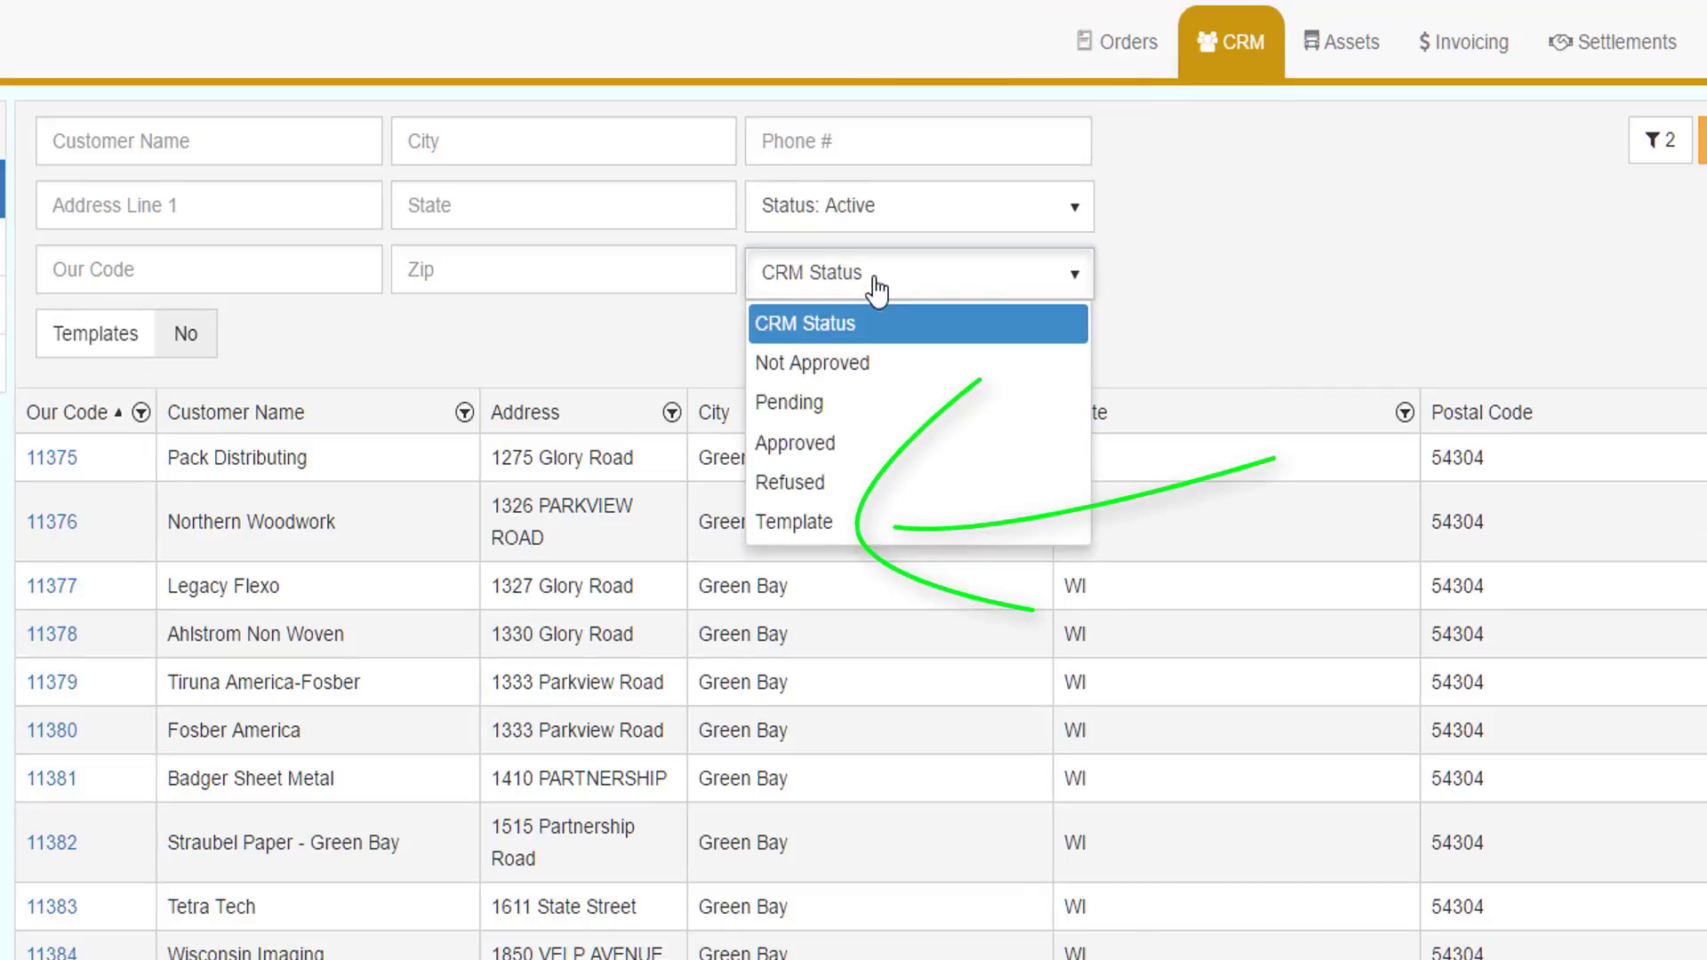
{"action": "left_click", "coordinate": [839, 526]}
{"action": "left_click", "coordinate": [129, 336]}
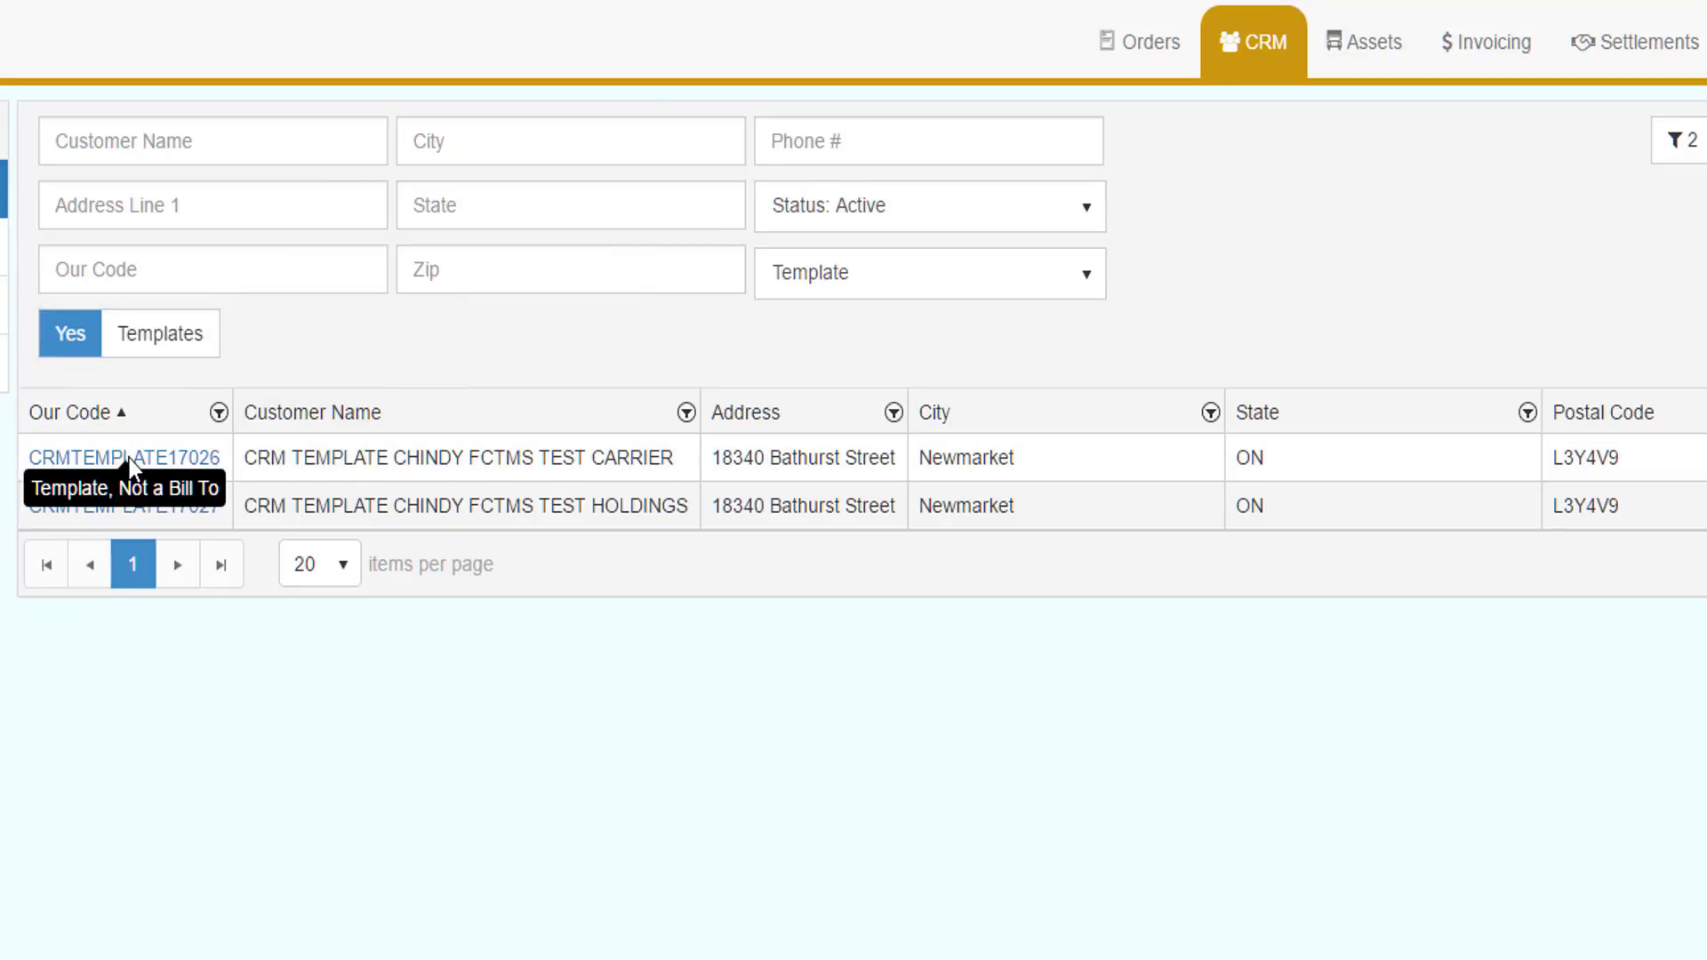
Step: Open the Contact Template contact of the test carrier template and start a new alert for it
{"action": "left_click", "coordinate": [69, 457]}
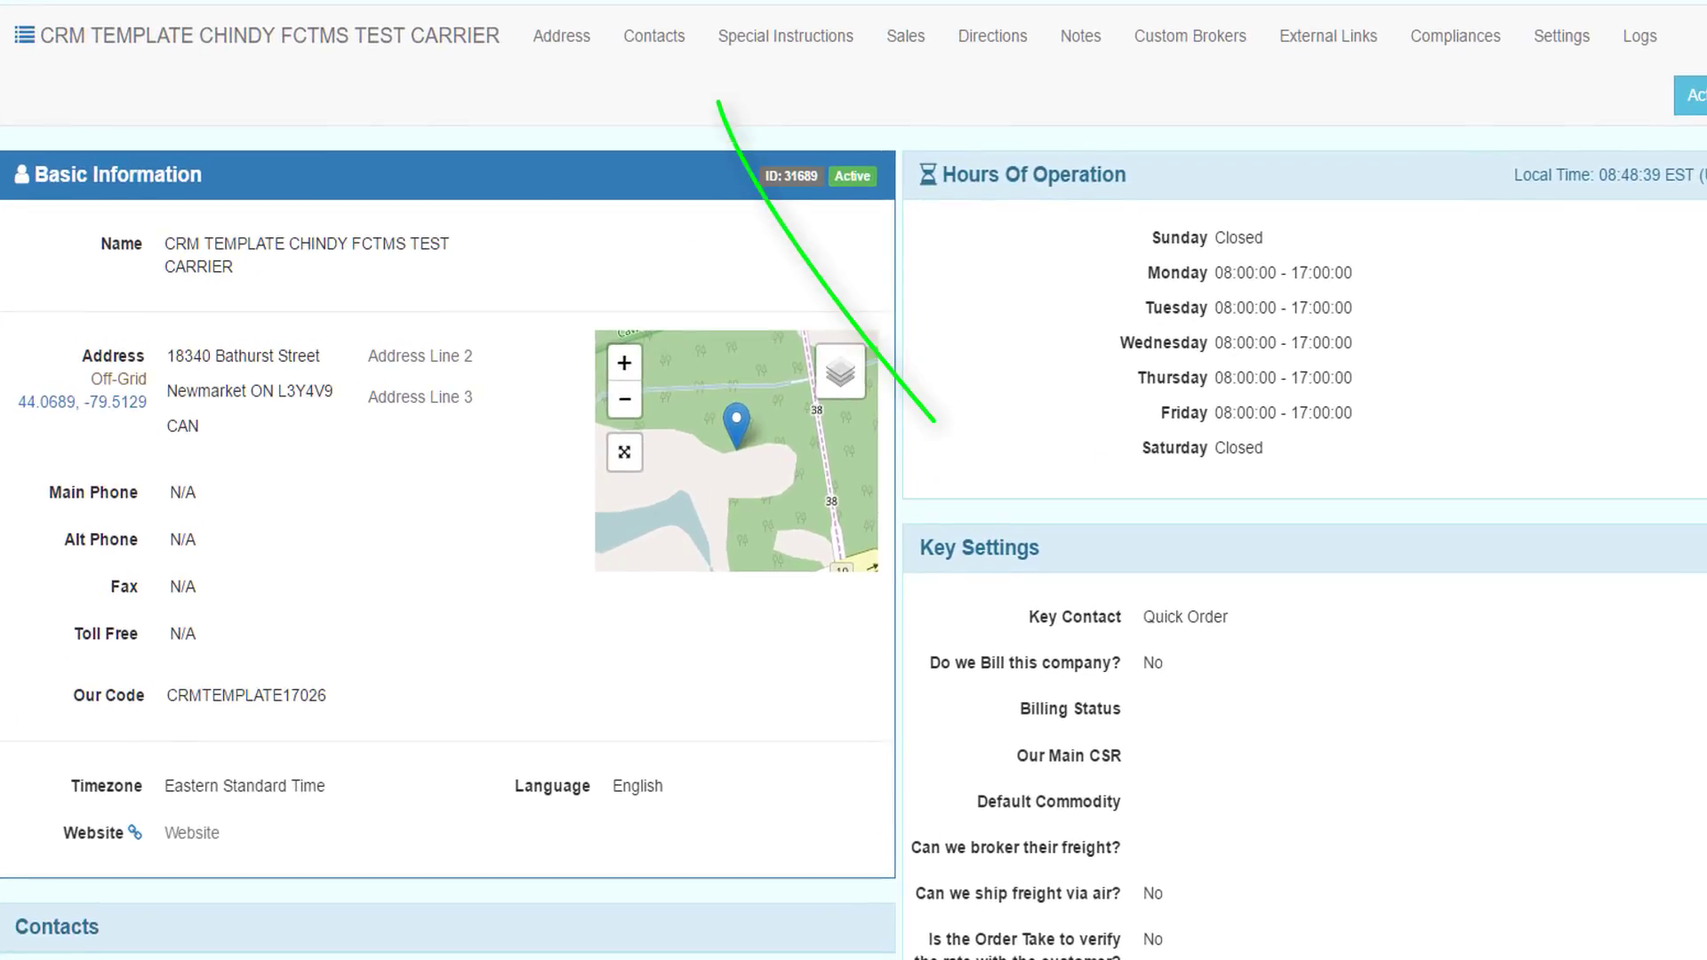
{"action": "left_click", "coordinate": [668, 43]}
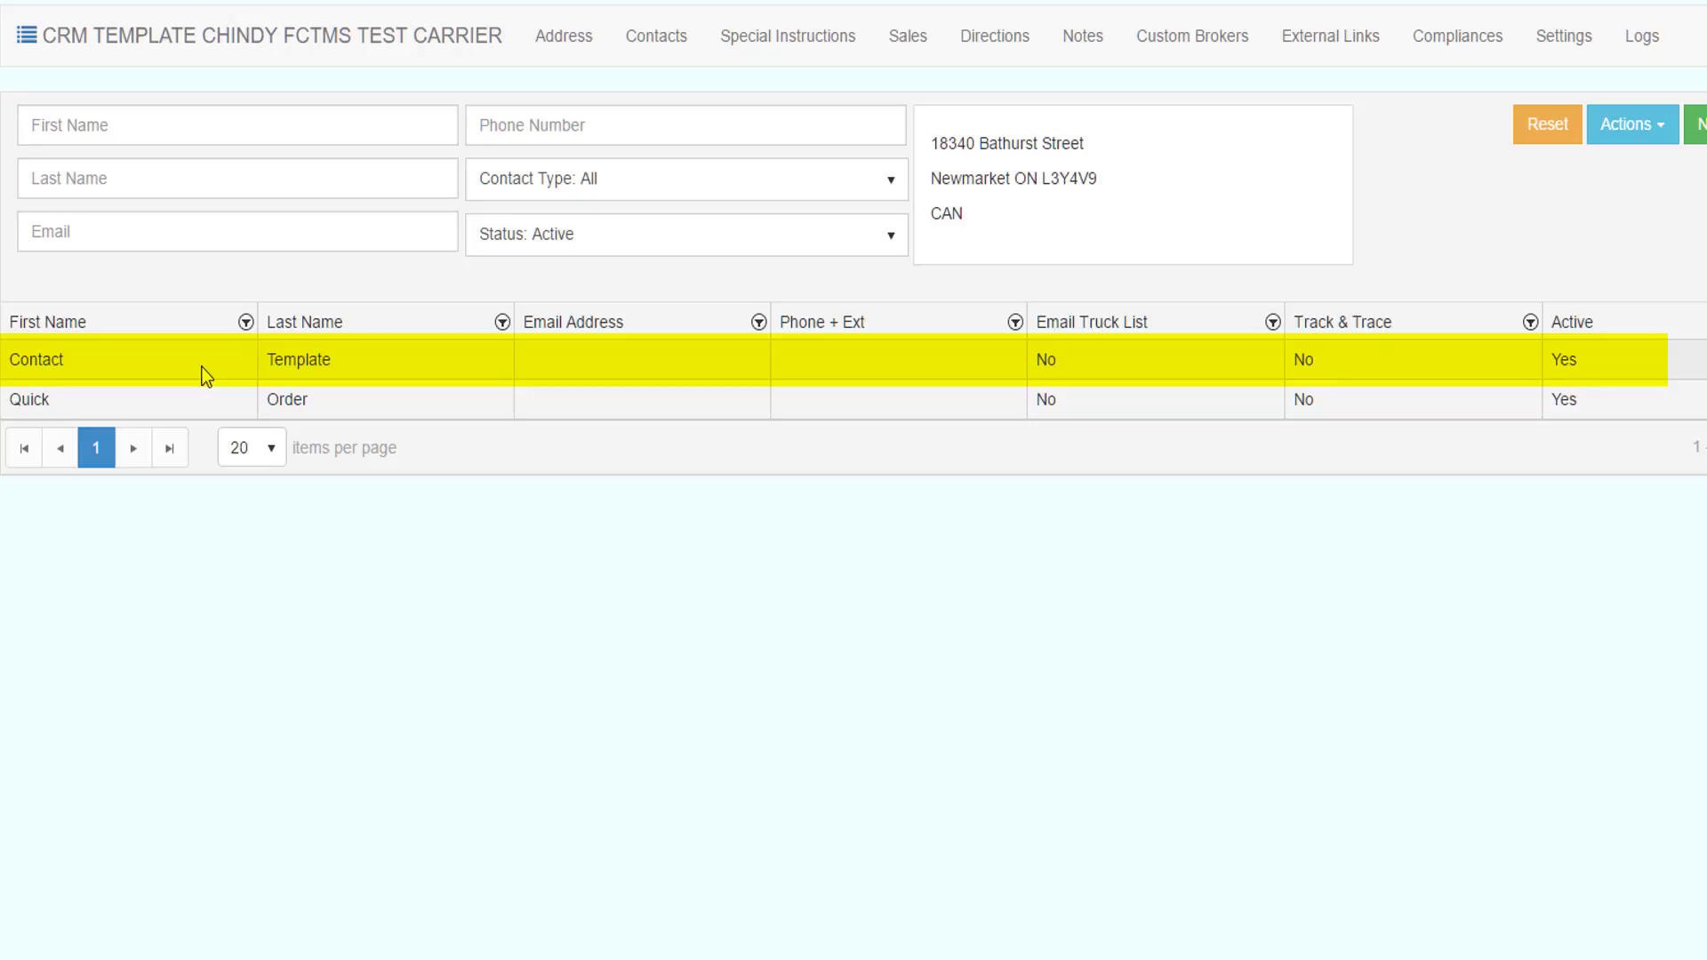
{"action": "left_click", "coordinate": [205, 372]}
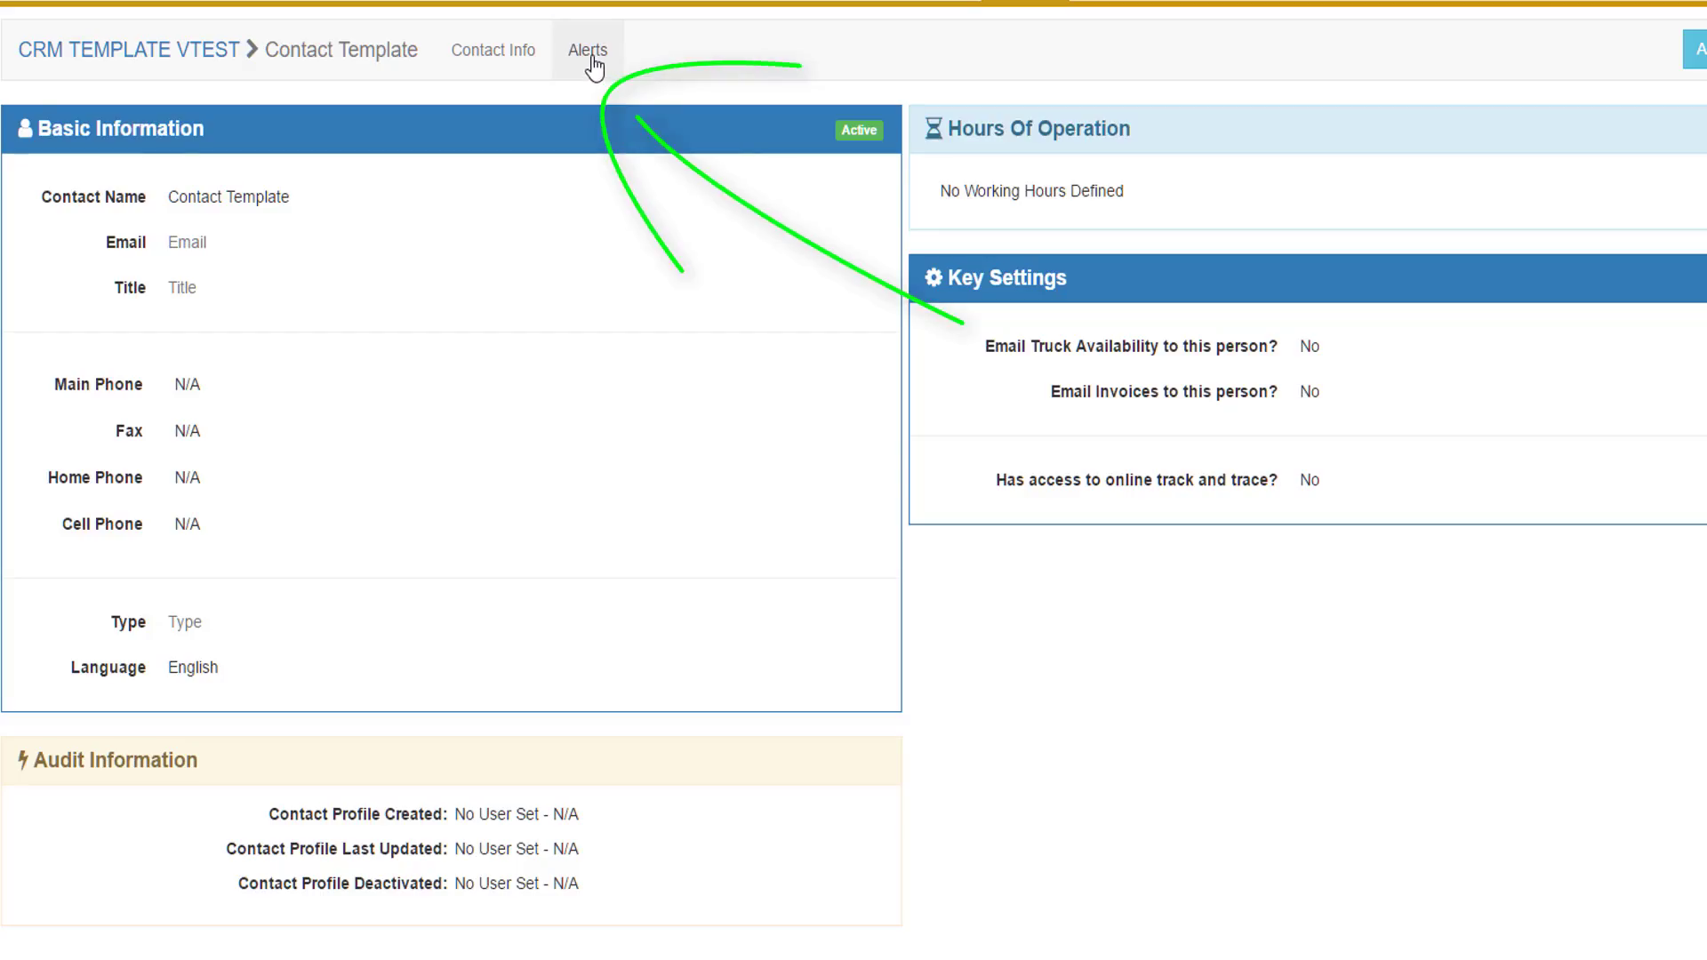
{"action": "left_click", "coordinate": [590, 60]}
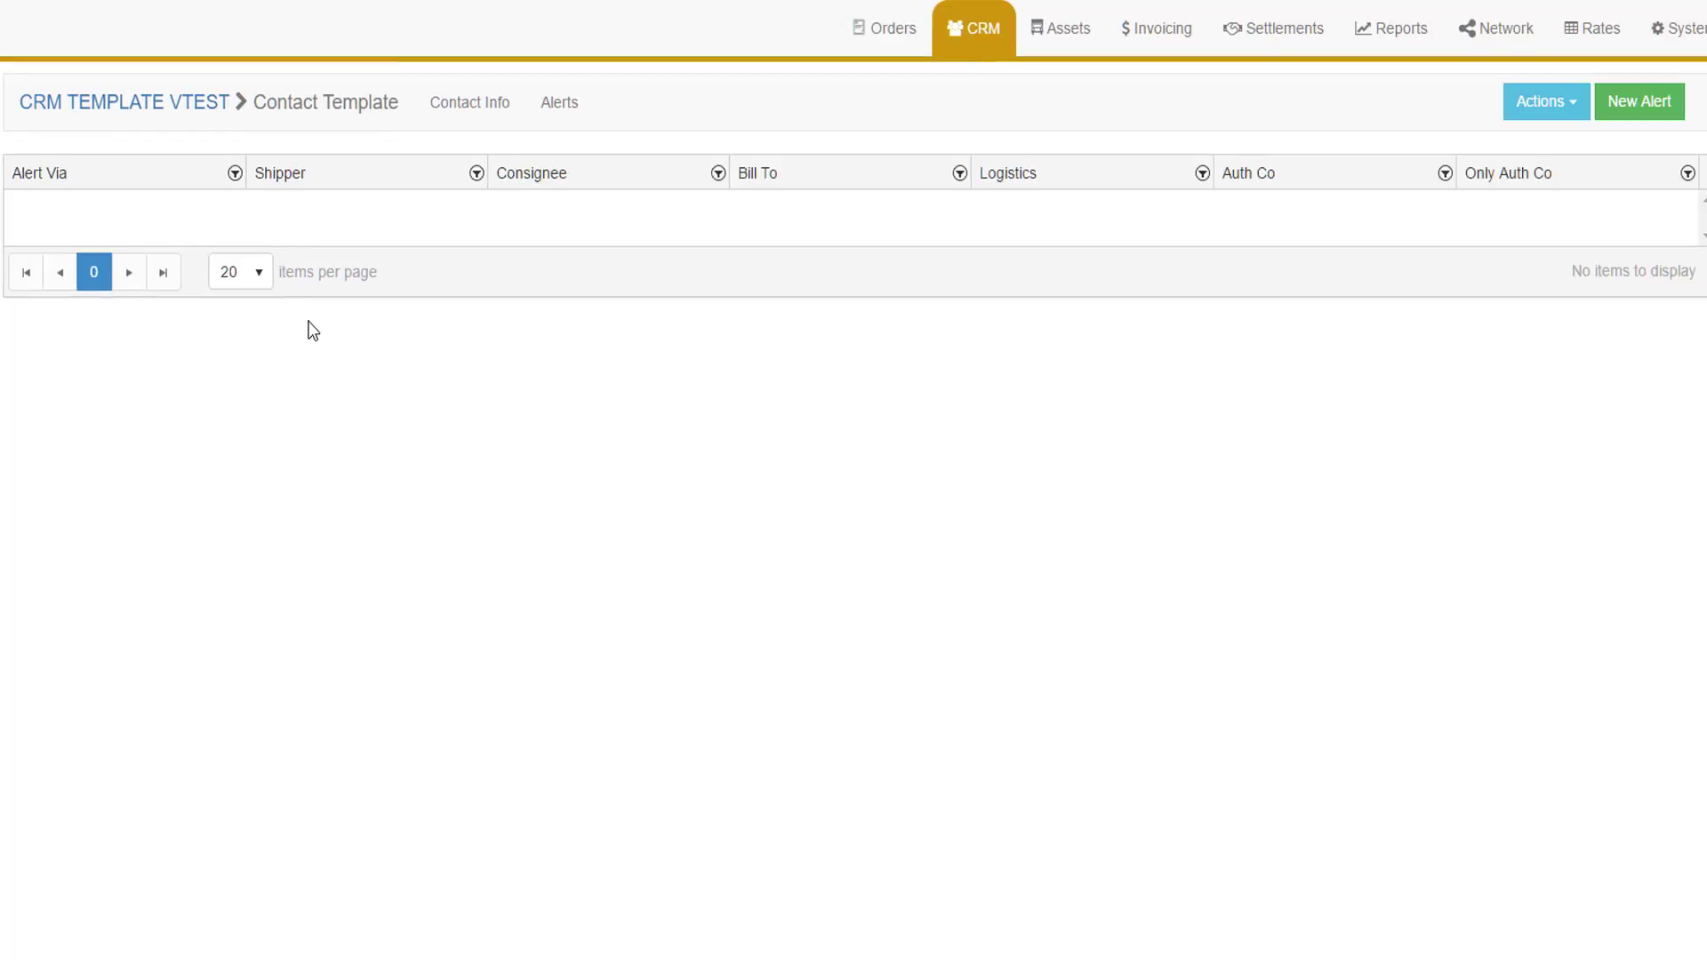
{"action": "left_click", "coordinate": [1640, 103]}
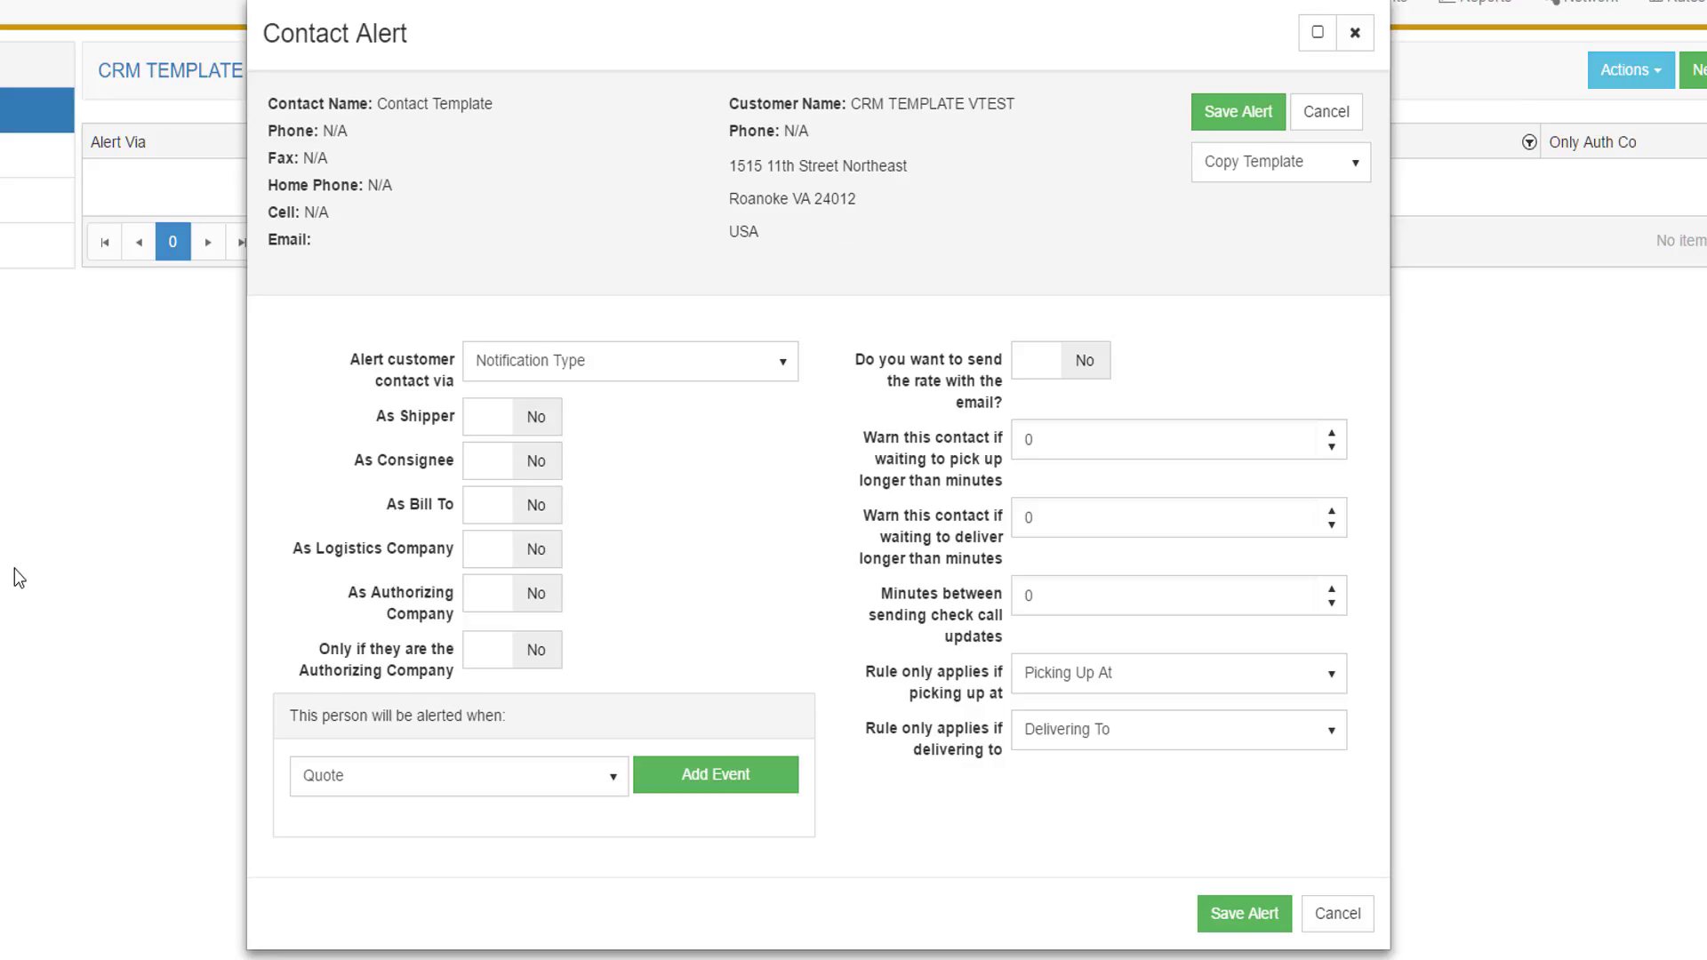
Step: Set the notification type to Automatic Email and enable alerts as Shipper, Consignee, Bill To, Logistics Company and Authorizing Company
{"action": "left_click", "coordinate": [533, 365]}
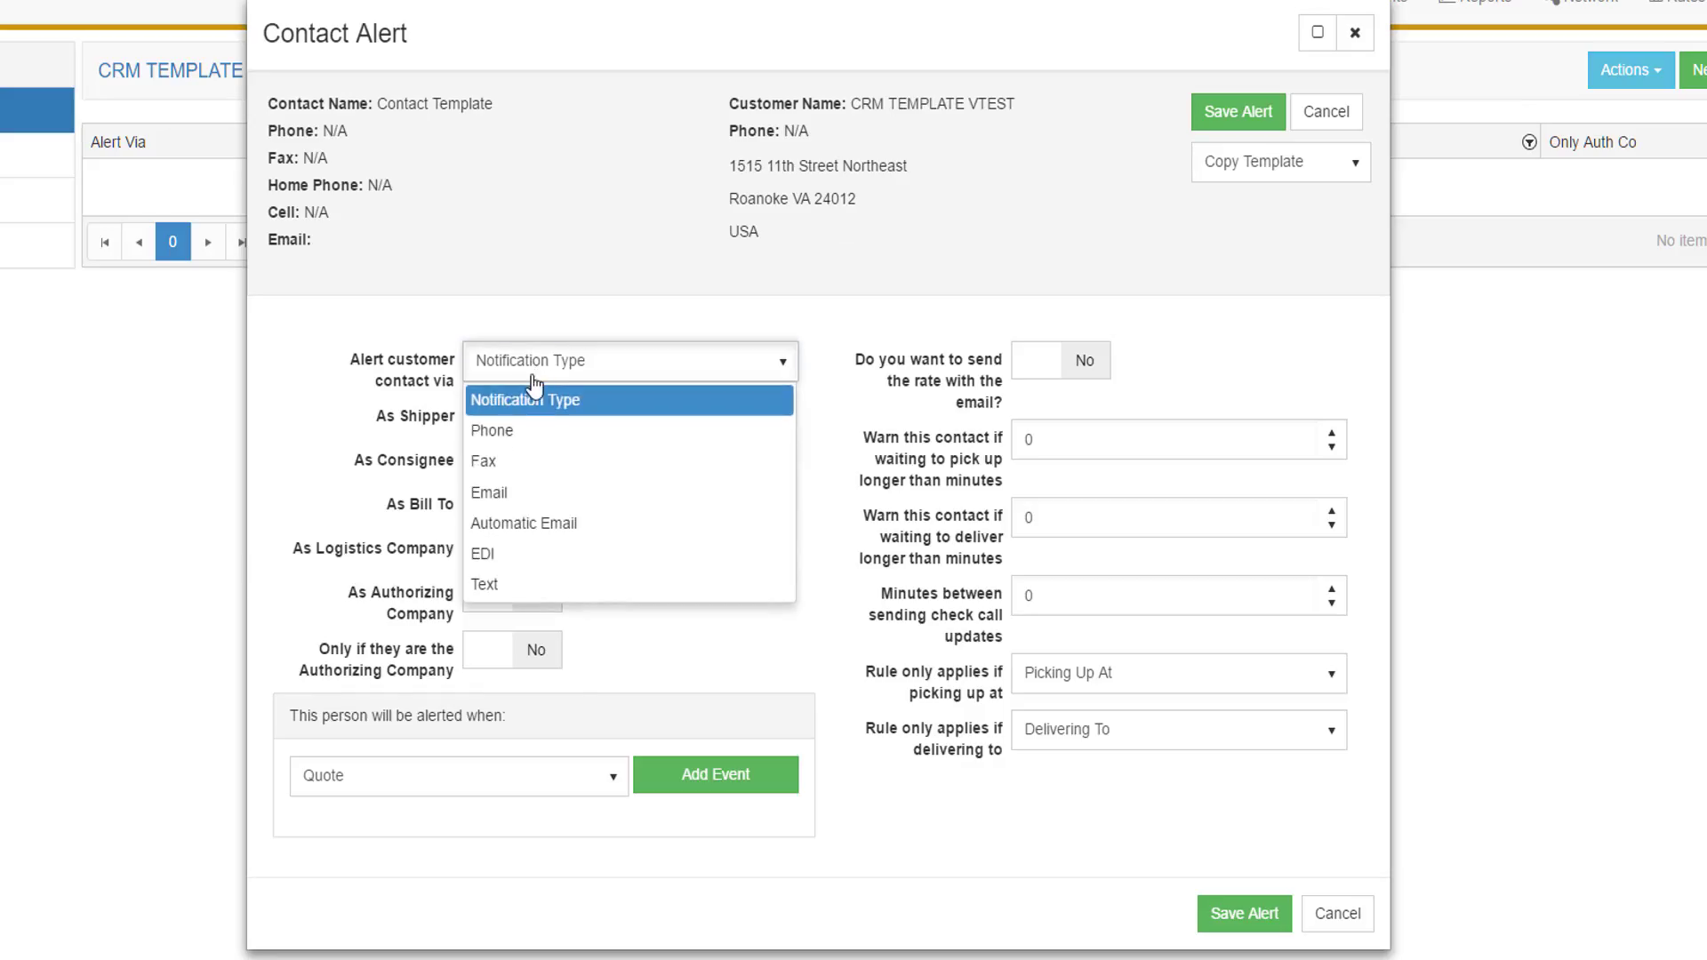
{"action": "left_click", "coordinate": [519, 524]}
{"action": "left_click", "coordinate": [510, 427]}
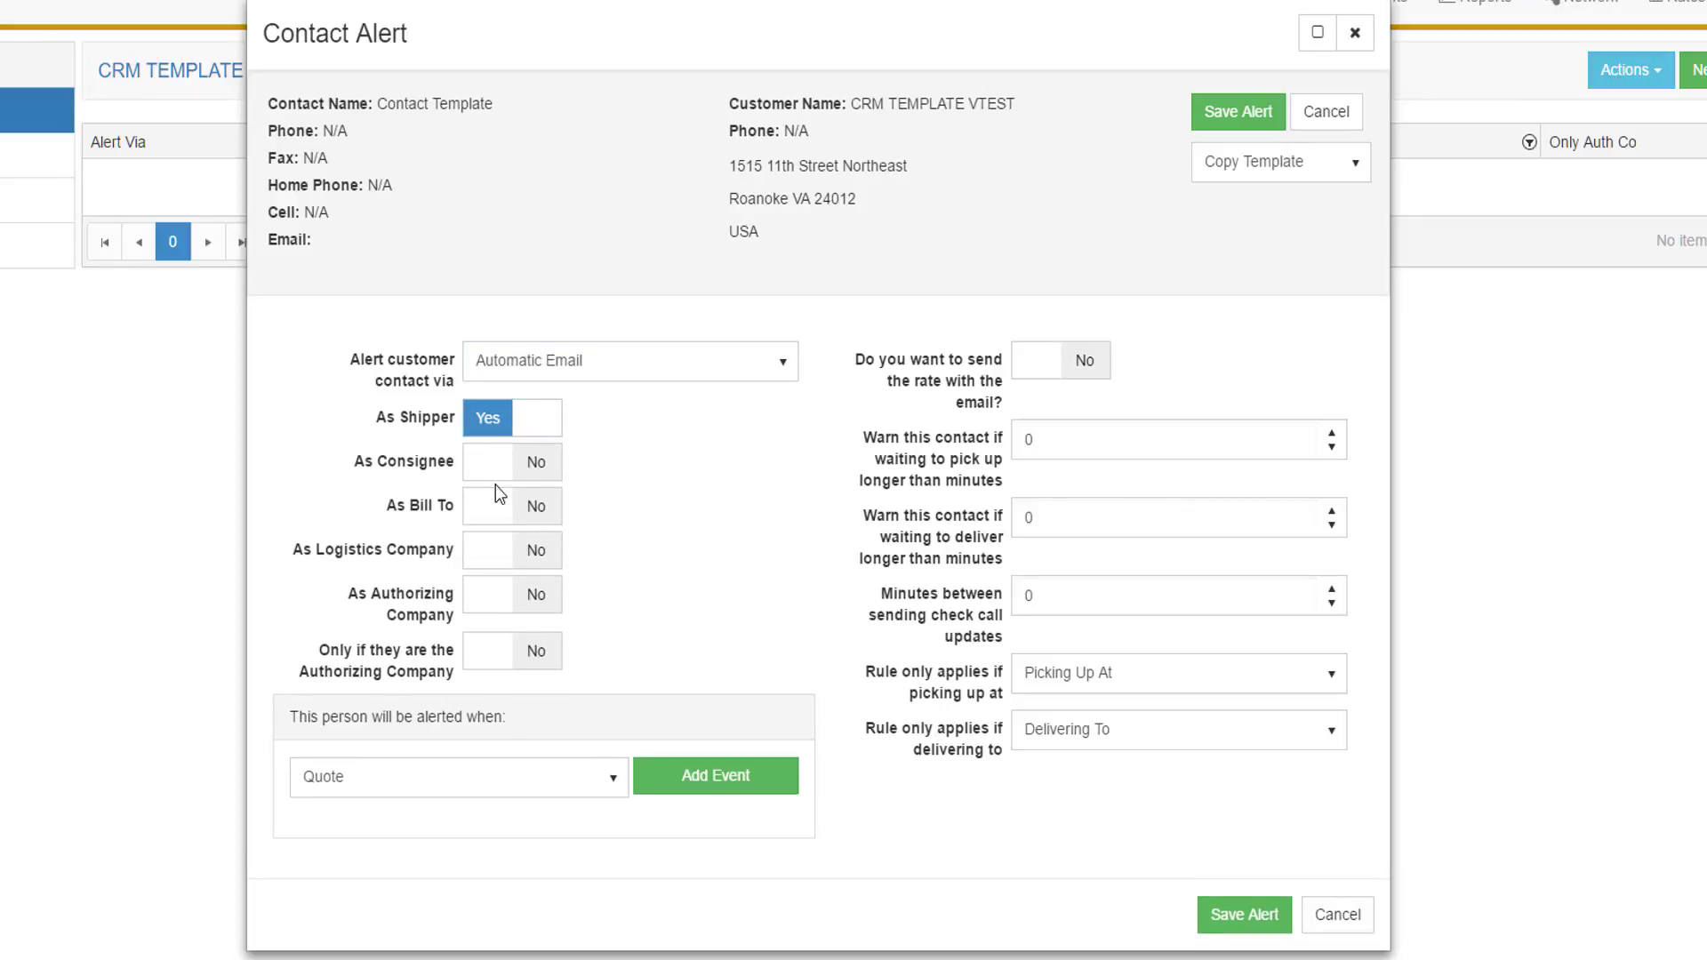
{"action": "left_click", "coordinate": [494, 466]}
{"action": "left_click", "coordinate": [499, 514]}
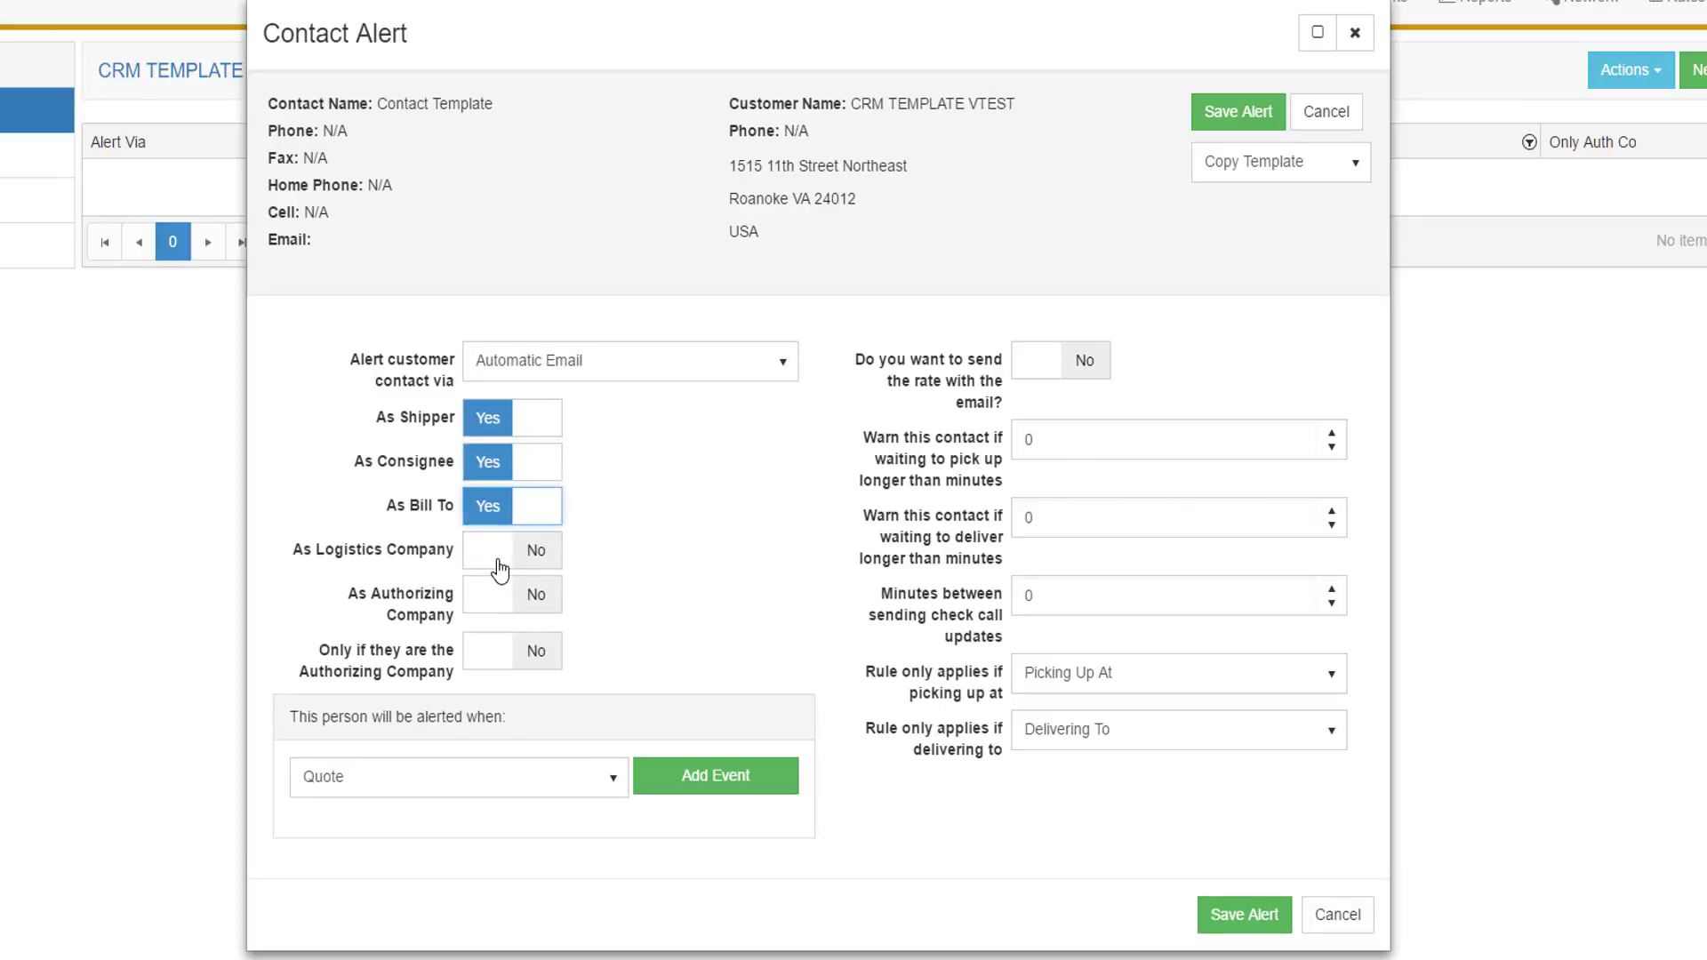
{"action": "left_click", "coordinate": [499, 556]}
{"action": "left_click", "coordinate": [501, 608]}
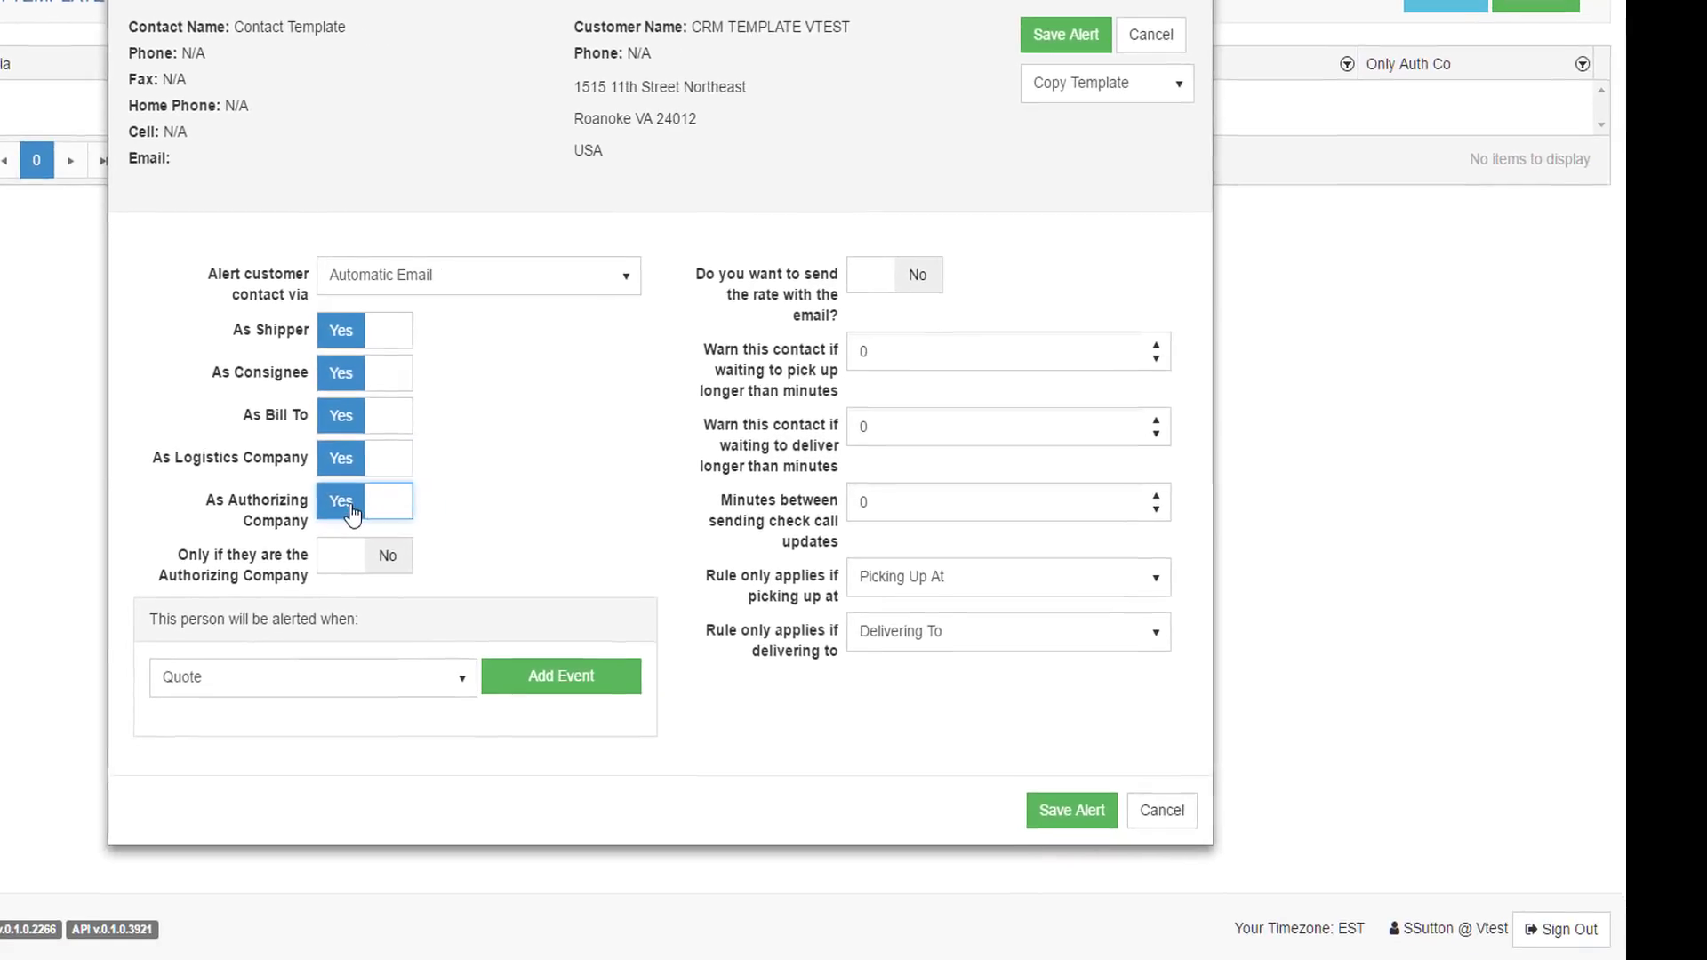
Step: Add the alert events Arrive at Pick Up, Loaded at Pick Up, Arrive at Delivery and Delivered
{"action": "left_click", "coordinate": [460, 684]}
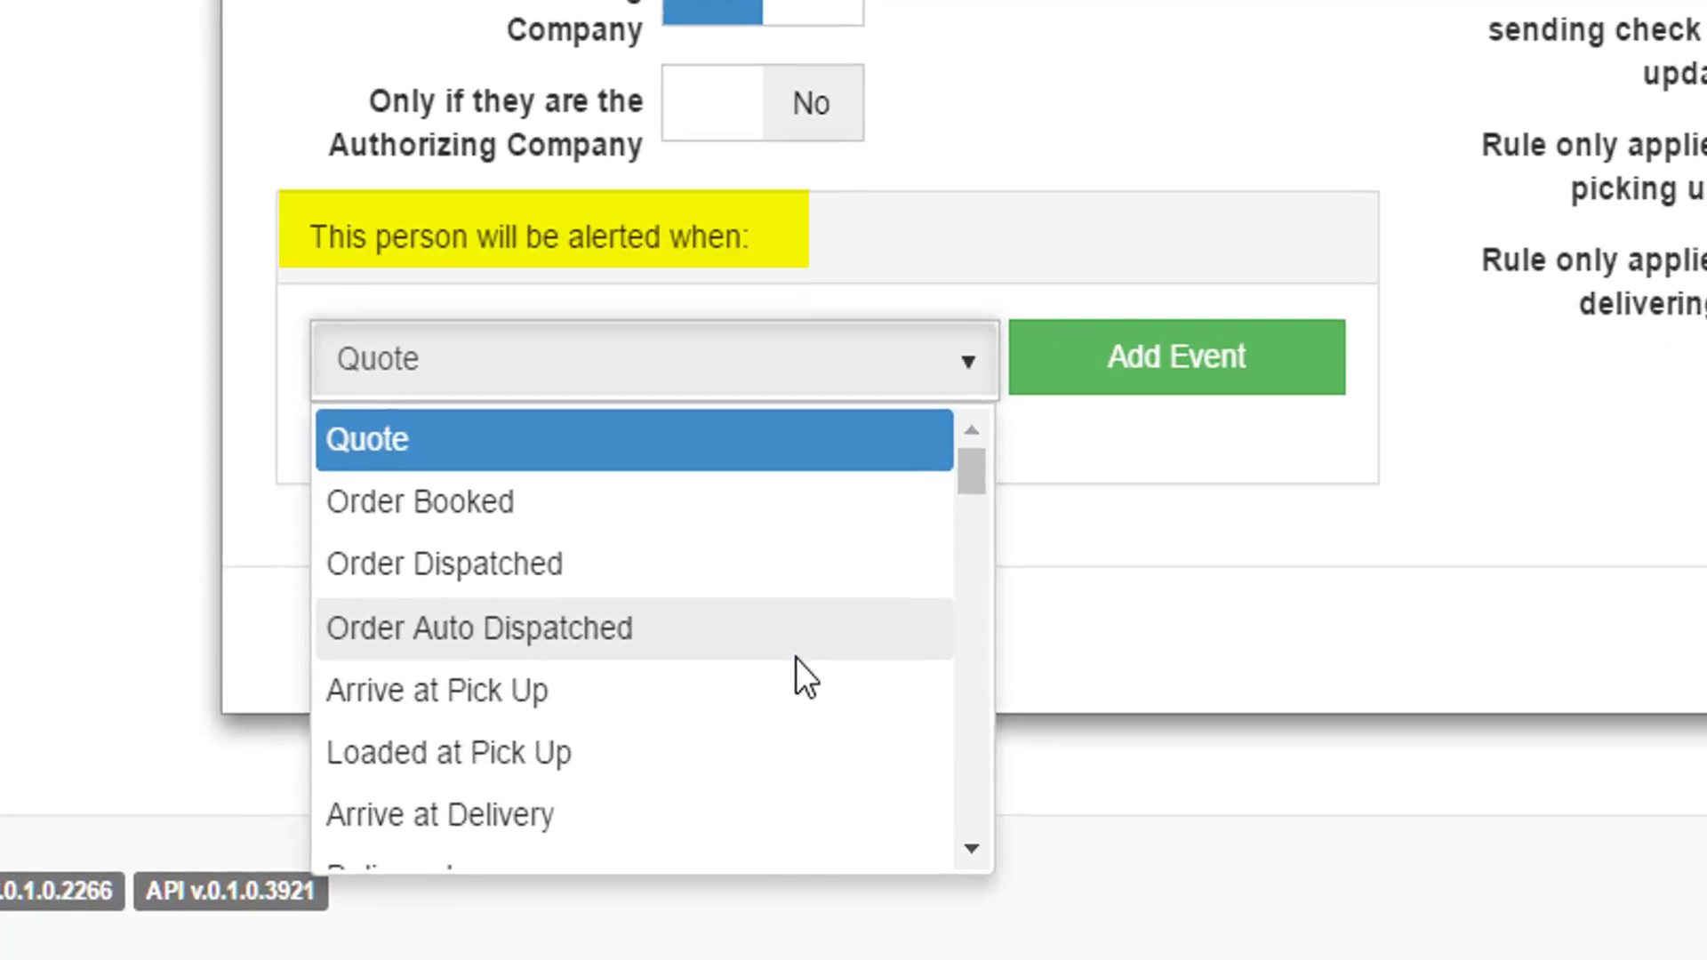
{"action": "left_click", "coordinate": [378, 837]}
{"action": "left_click", "coordinate": [1031, 378]}
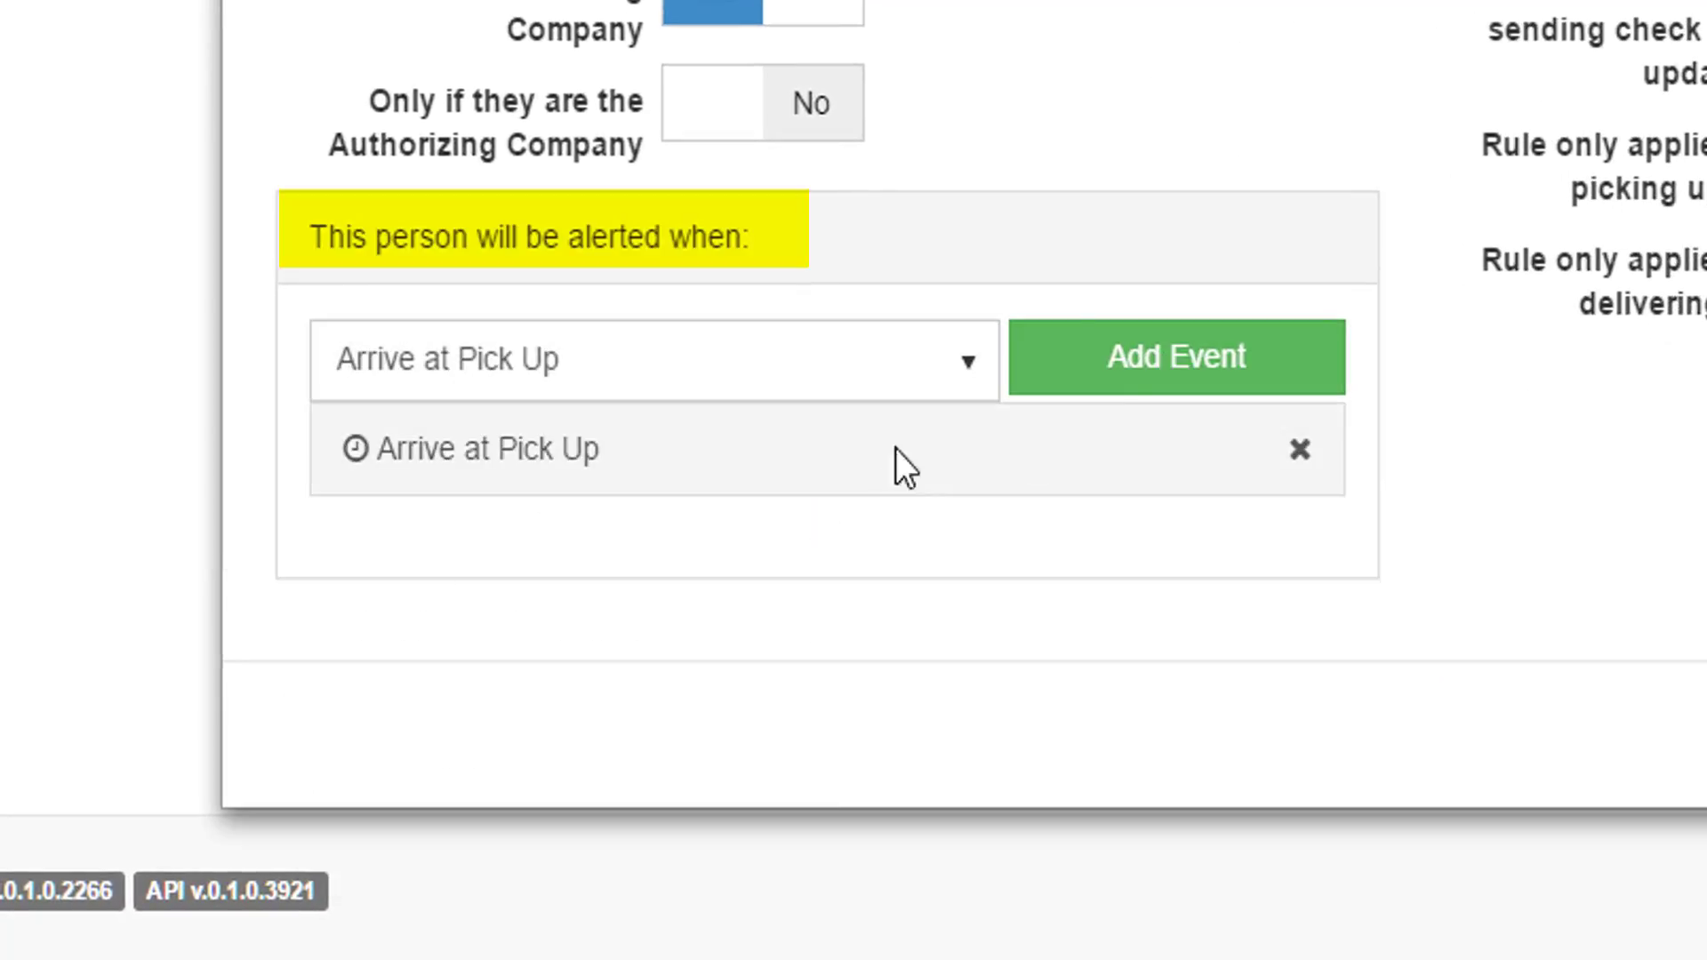
{"action": "left_click", "coordinate": [871, 365]}
{"action": "left_click", "coordinate": [682, 752]}
{"action": "left_click", "coordinate": [1093, 382]}
{"action": "left_click", "coordinate": [885, 392]}
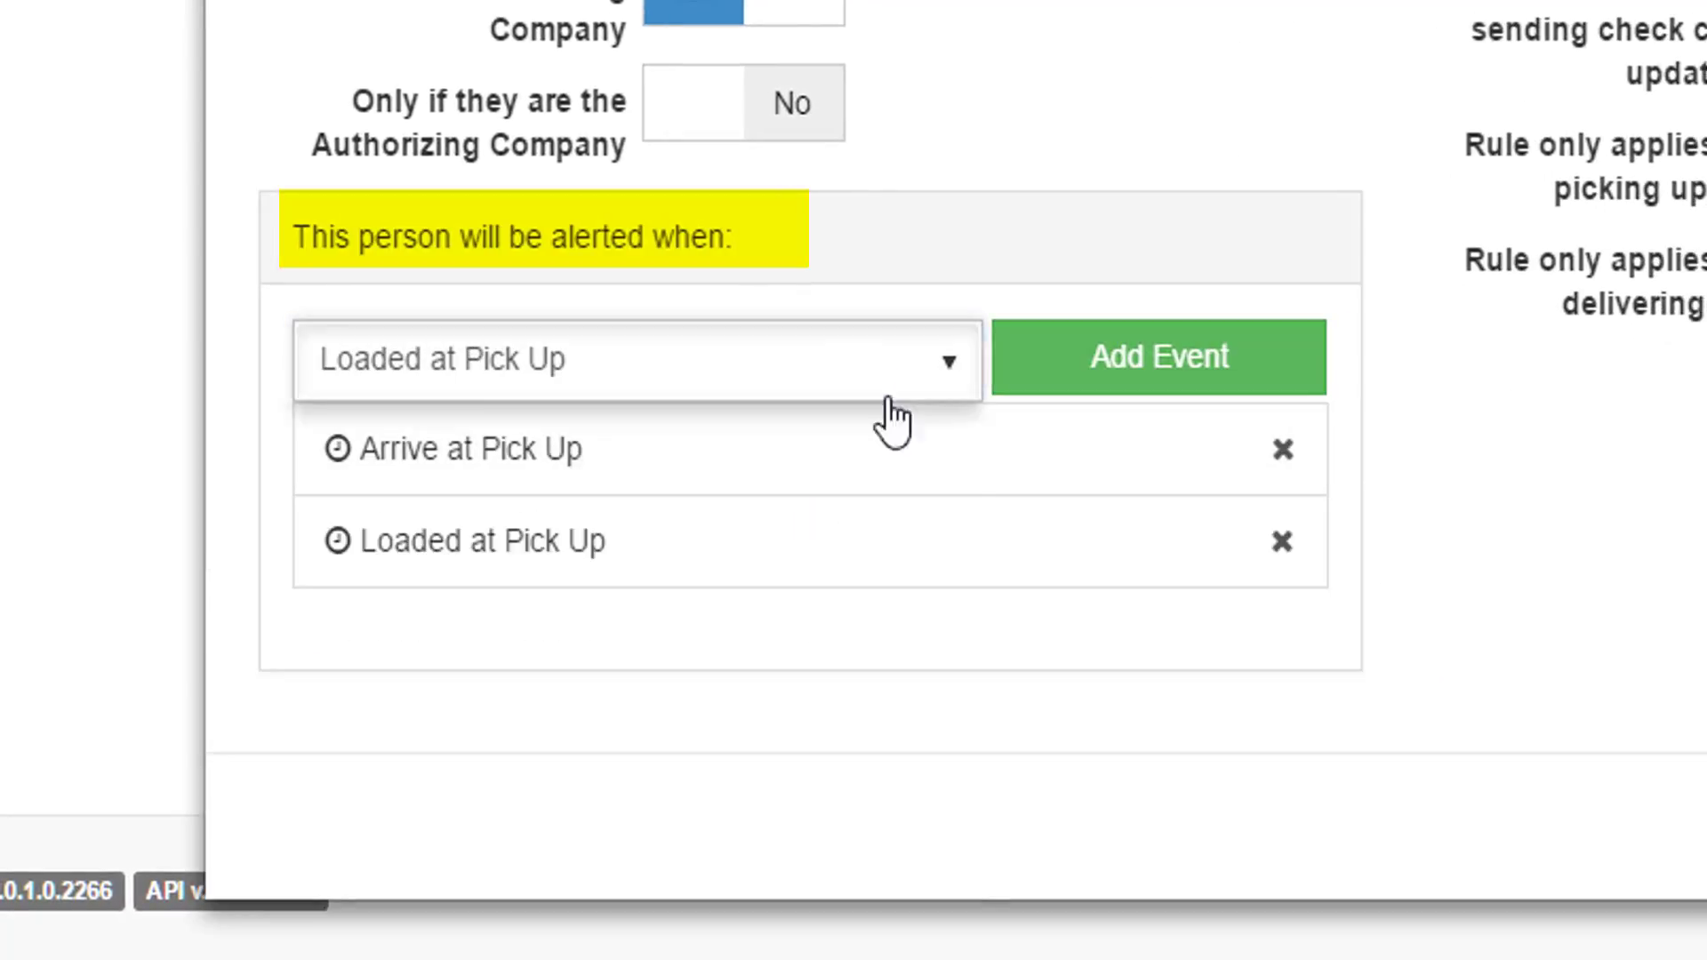
{"action": "left_click", "coordinate": [844, 798]}
{"action": "left_click", "coordinate": [1220, 367]}
{"action": "left_click", "coordinate": [880, 360]}
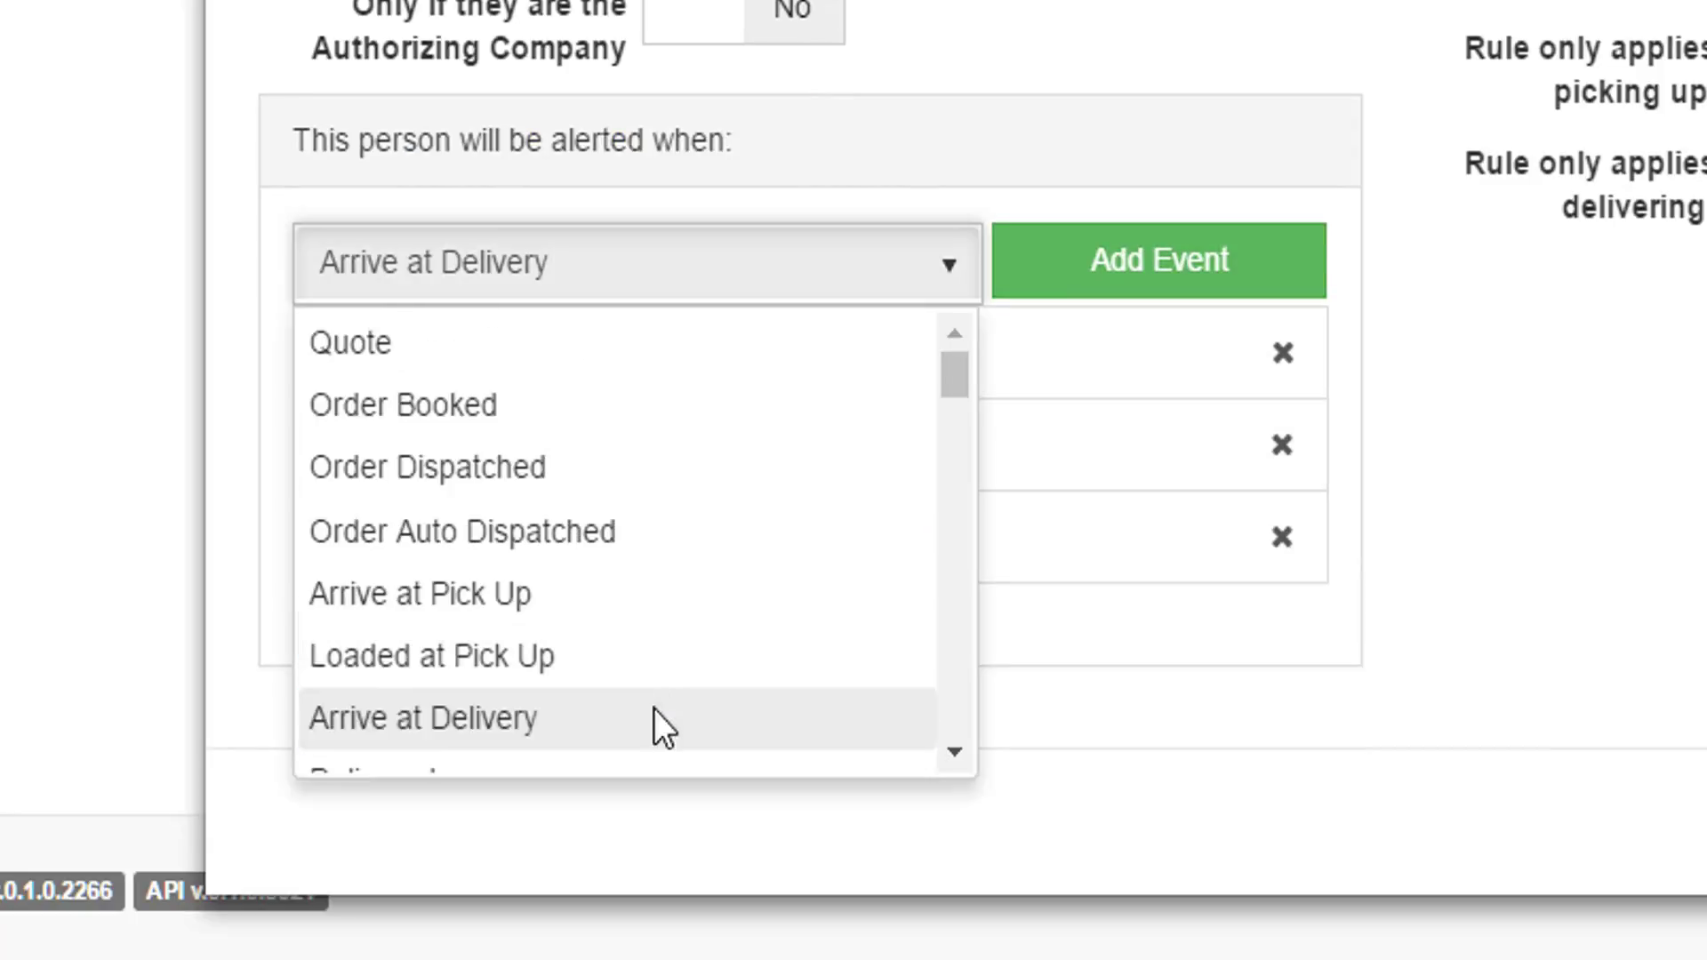
{"action": "left_click", "coordinate": [649, 763]}
{"action": "left_click", "coordinate": [1227, 276]}
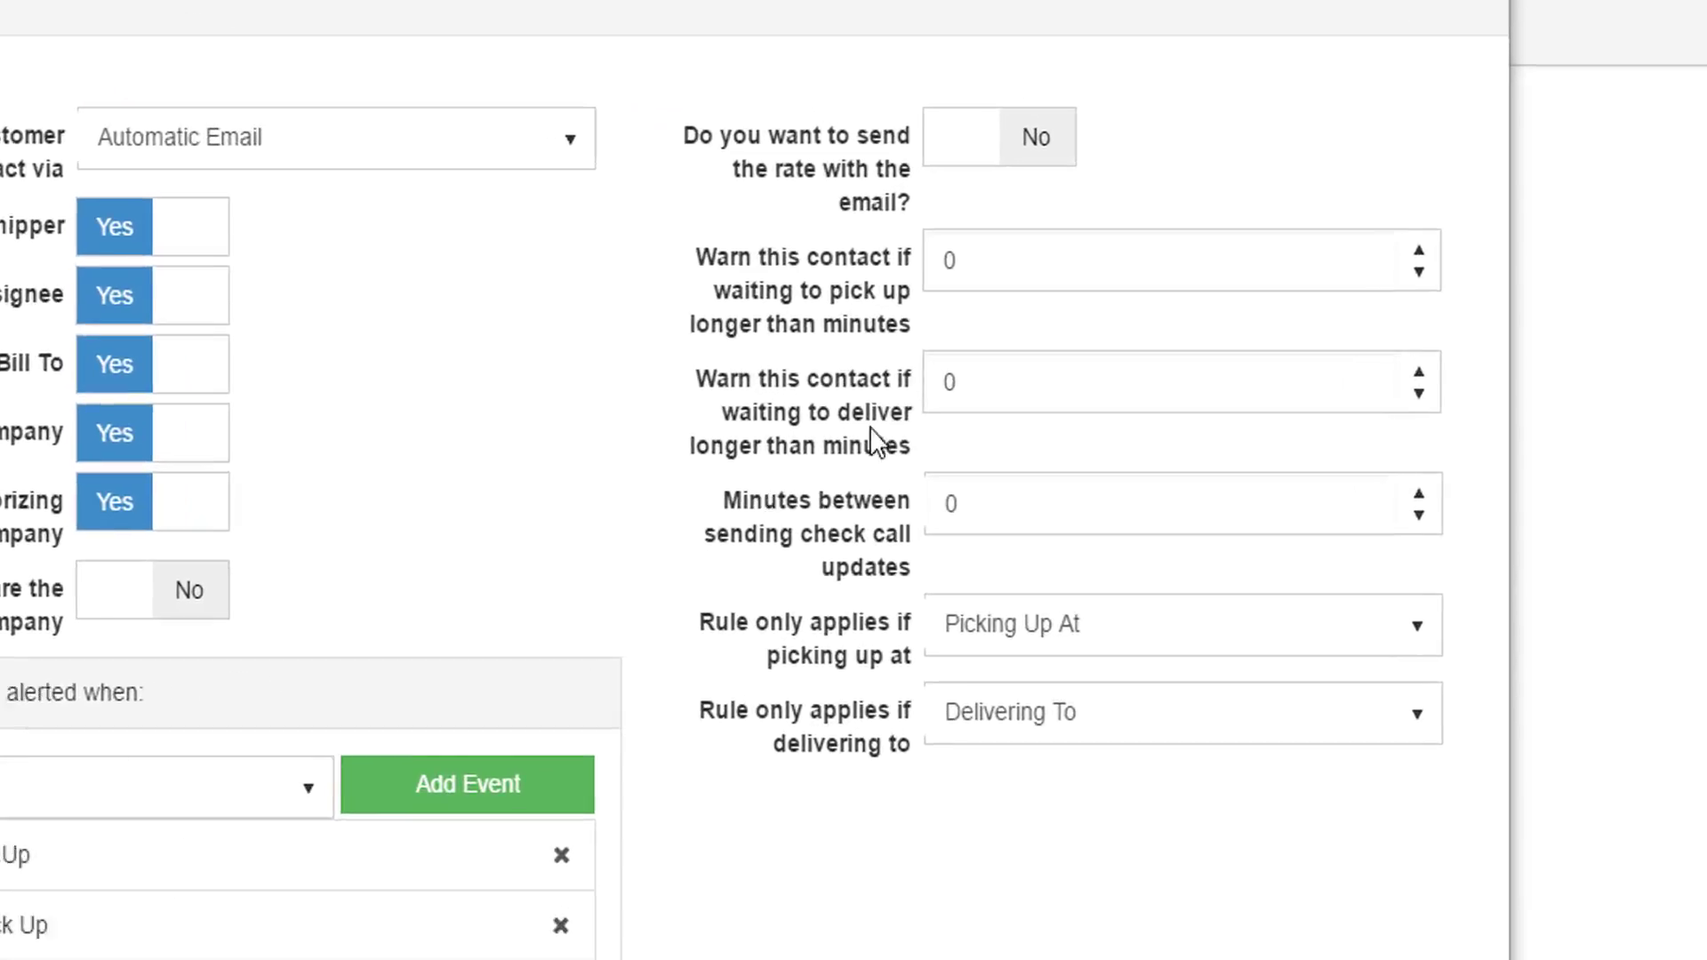
Step: Set the pick-up wait warning, delivery wait warning and check call update interval to 60 minutes each, and save the alert
{"action": "left_click", "coordinate": [1026, 372]}
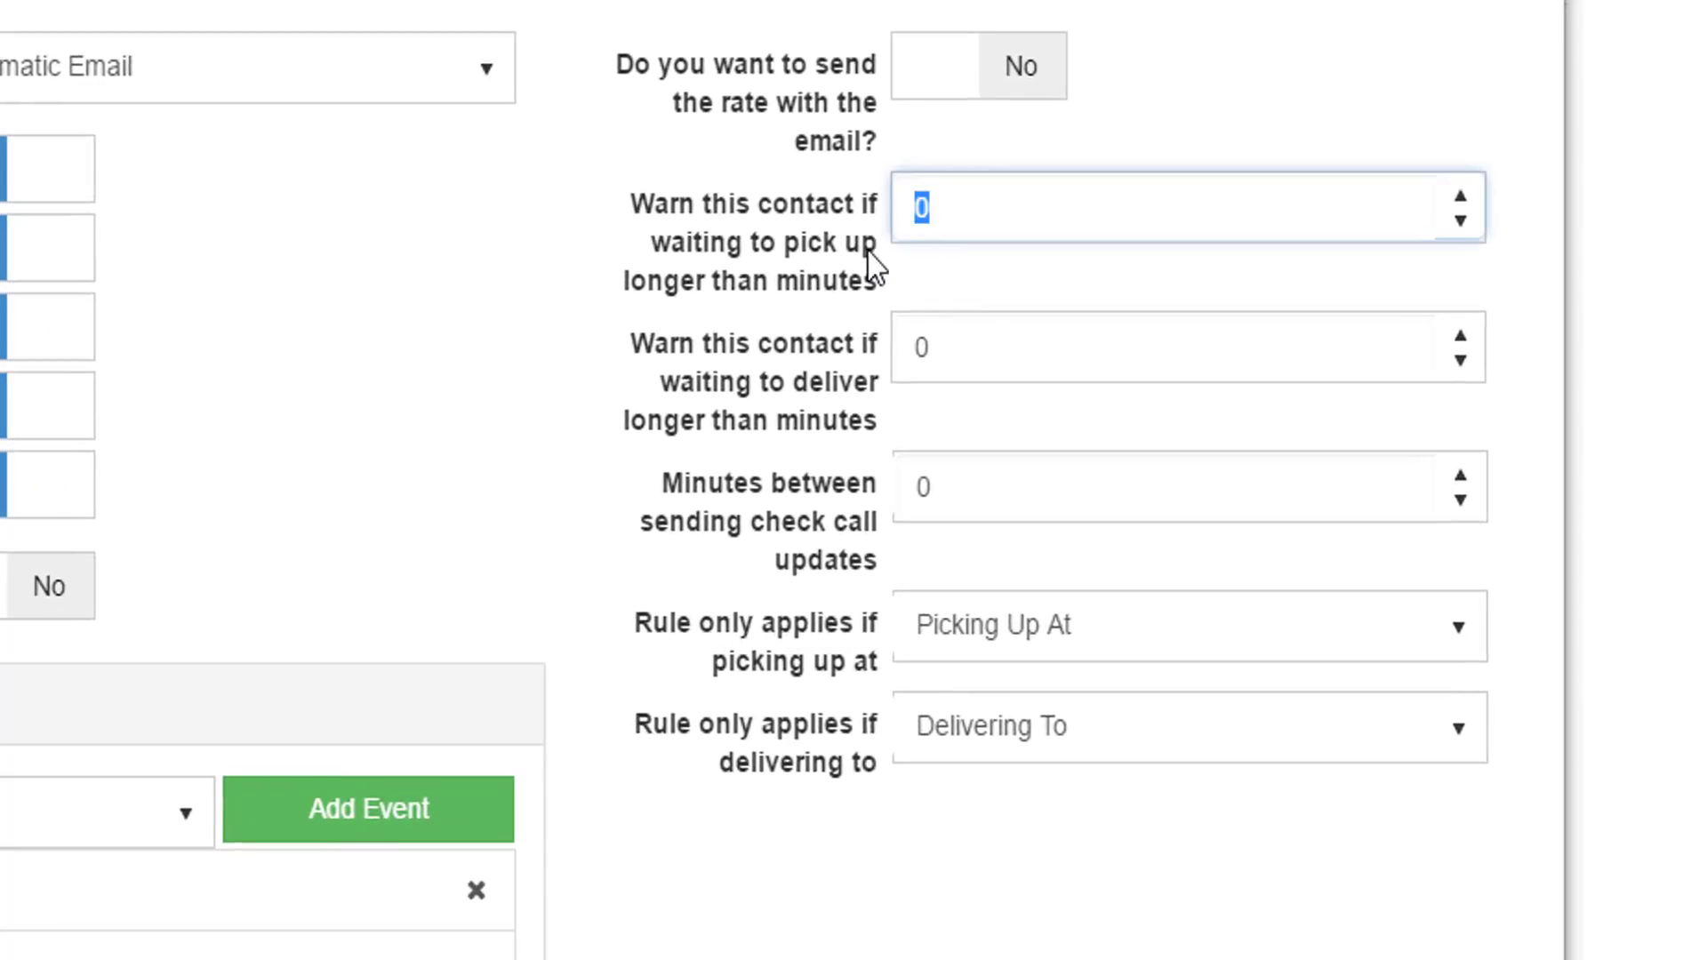
{"action": "type", "text": "60"}
{"action": "left_click", "coordinate": [954, 345]}
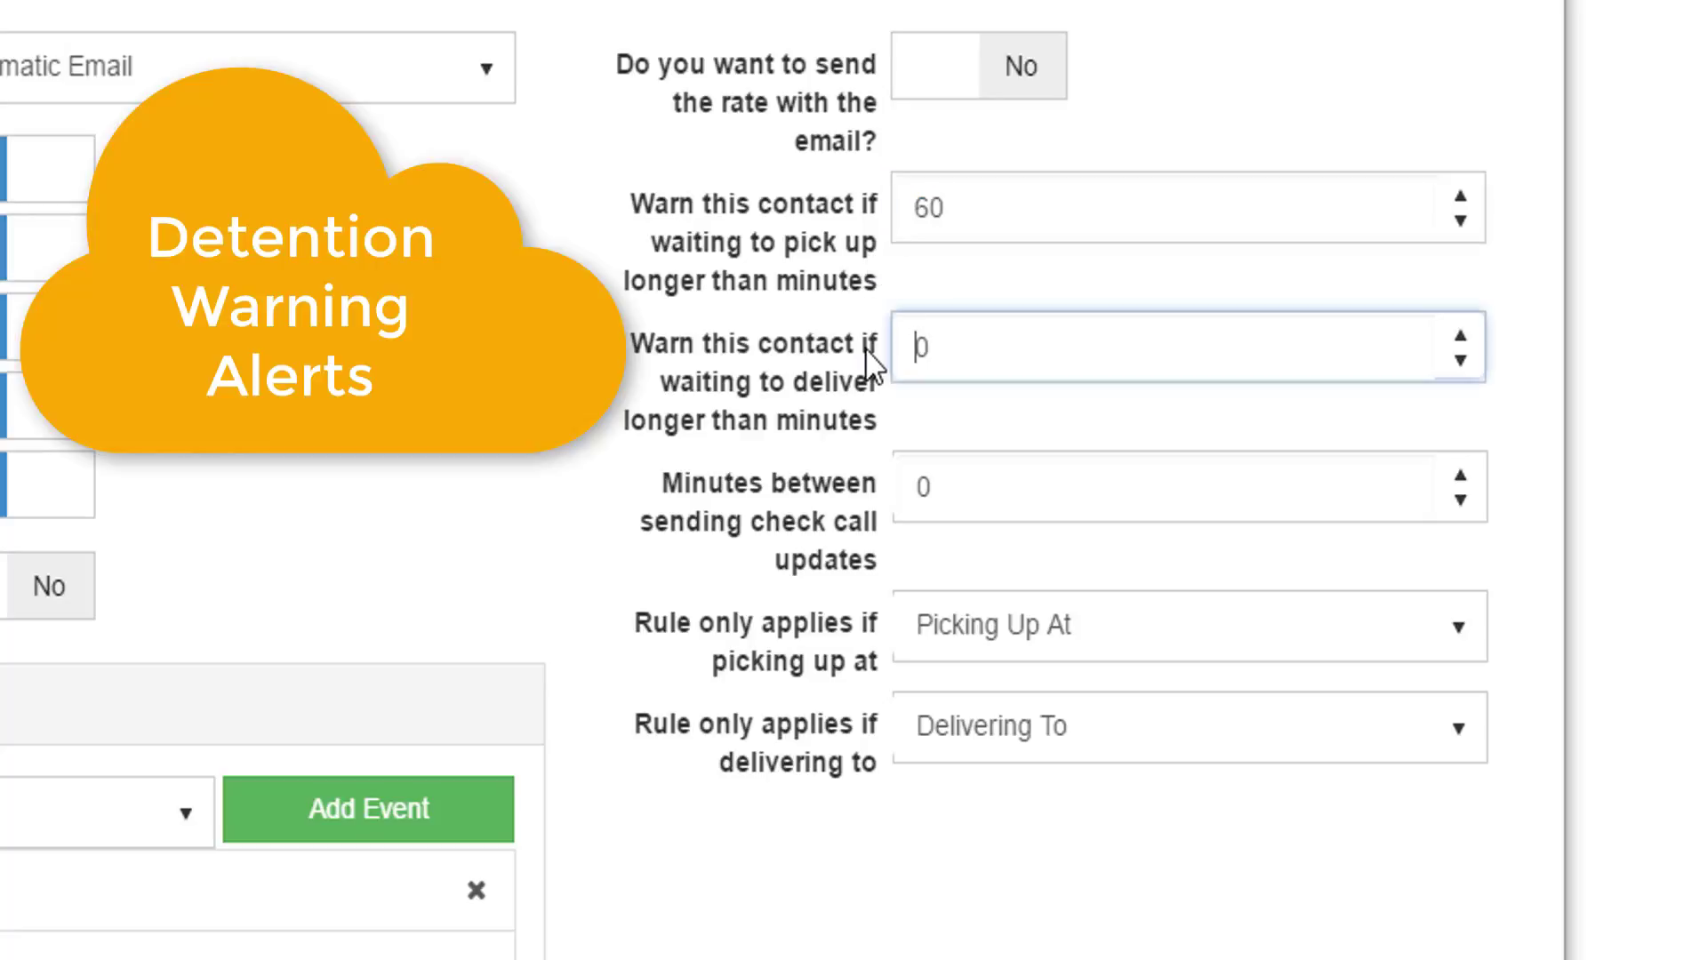
{"action": "left_click", "coordinate": [916, 354]}
{"action": "type", "text": "60"}
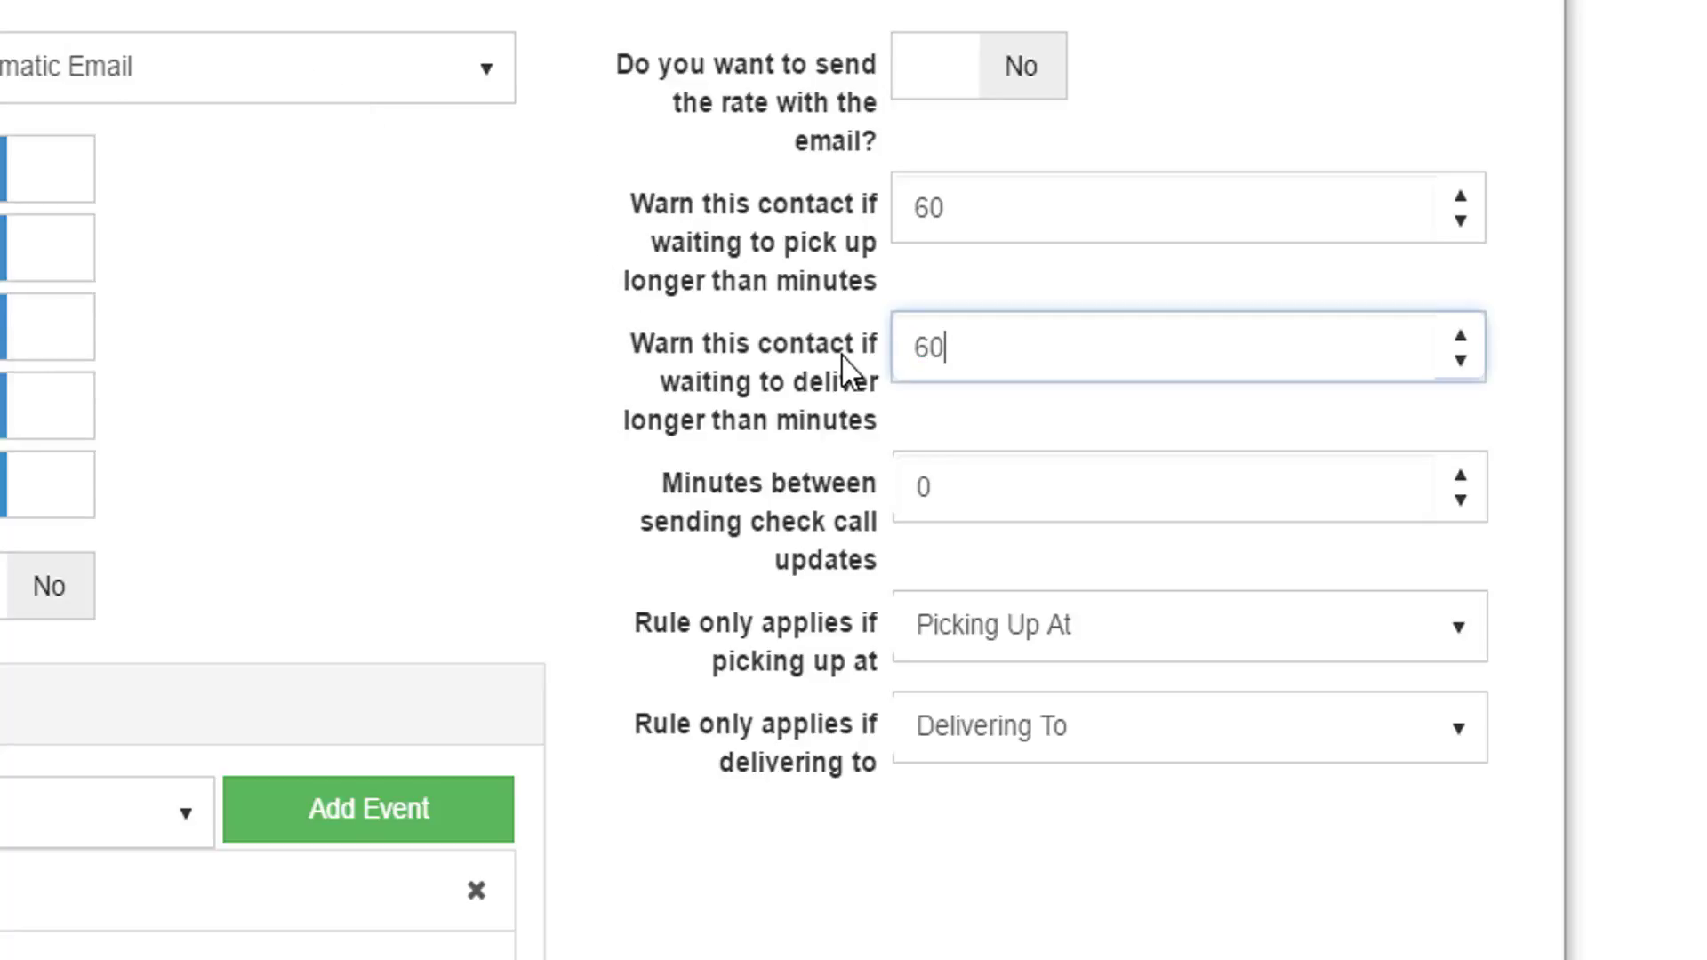
{"action": "left_click", "coordinate": [978, 492]}
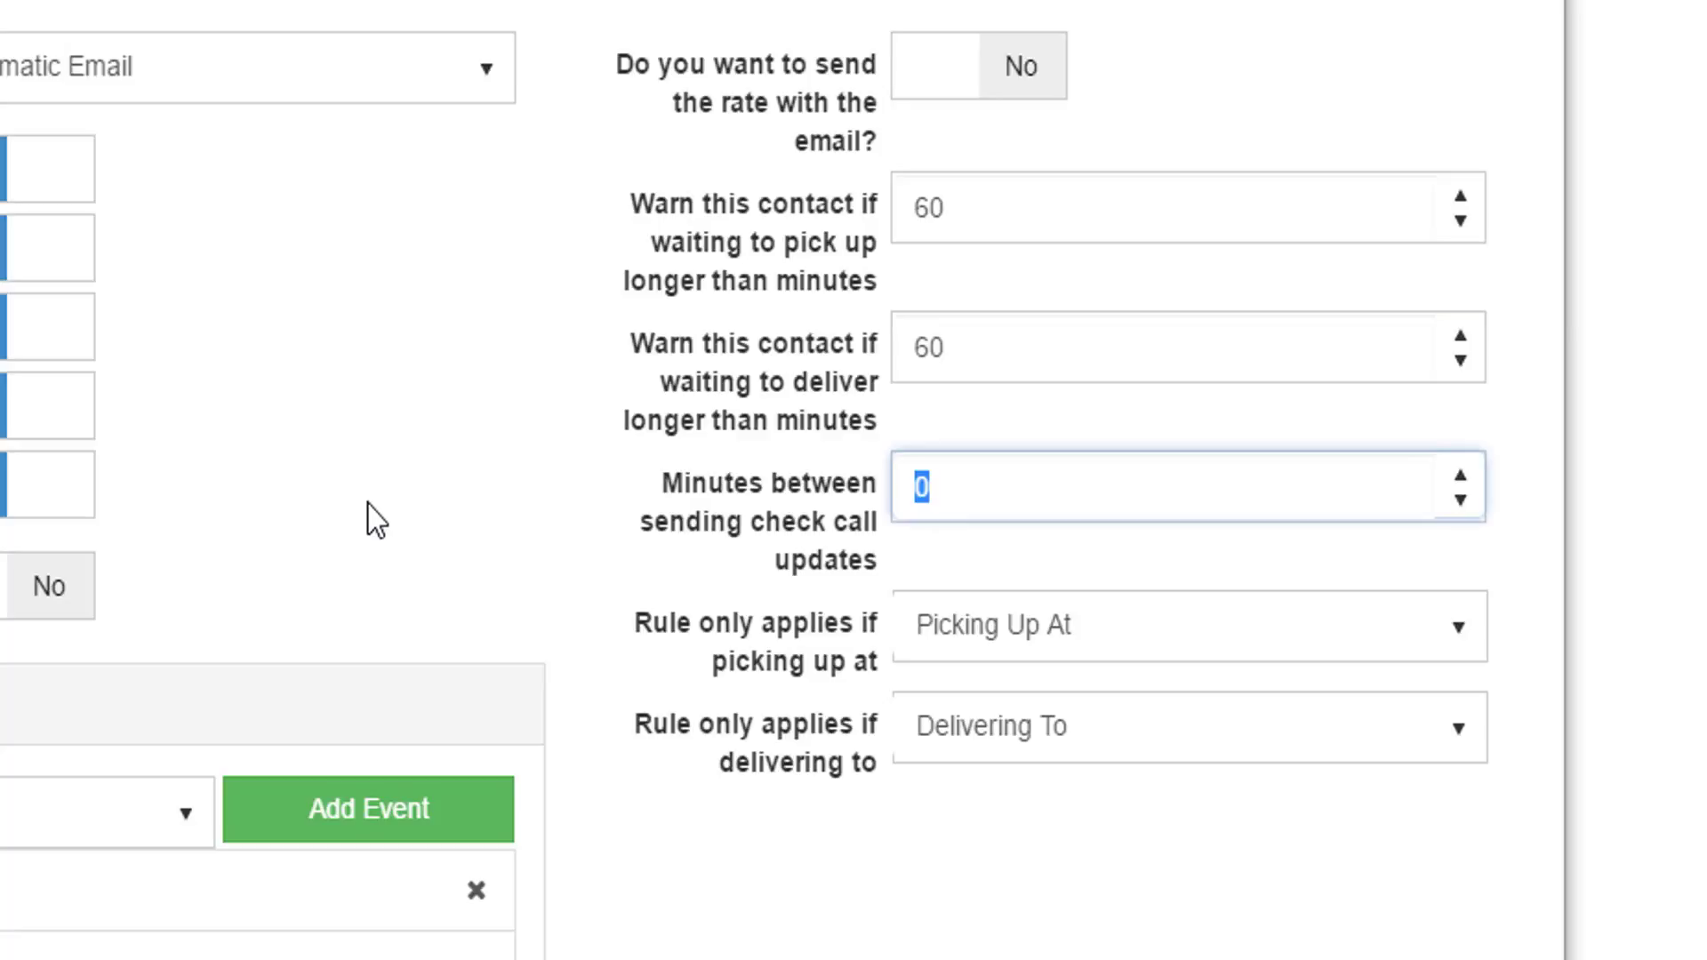
{"action": "type", "text": "60"}
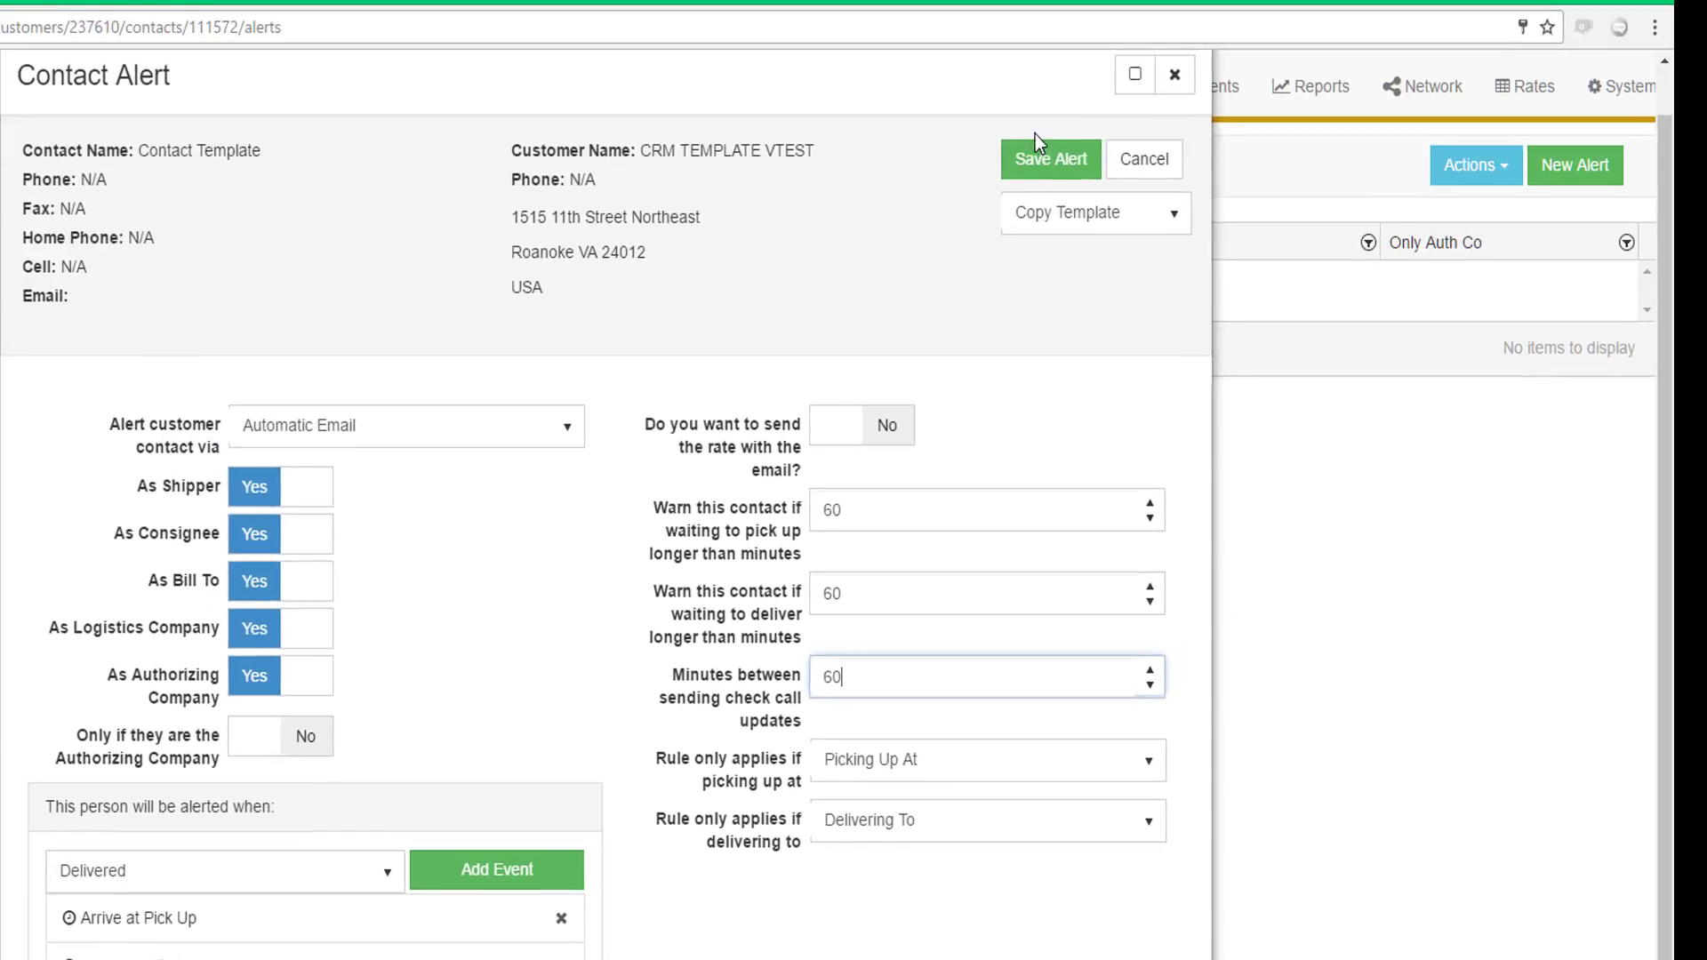
{"action": "left_click", "coordinate": [1037, 144]}
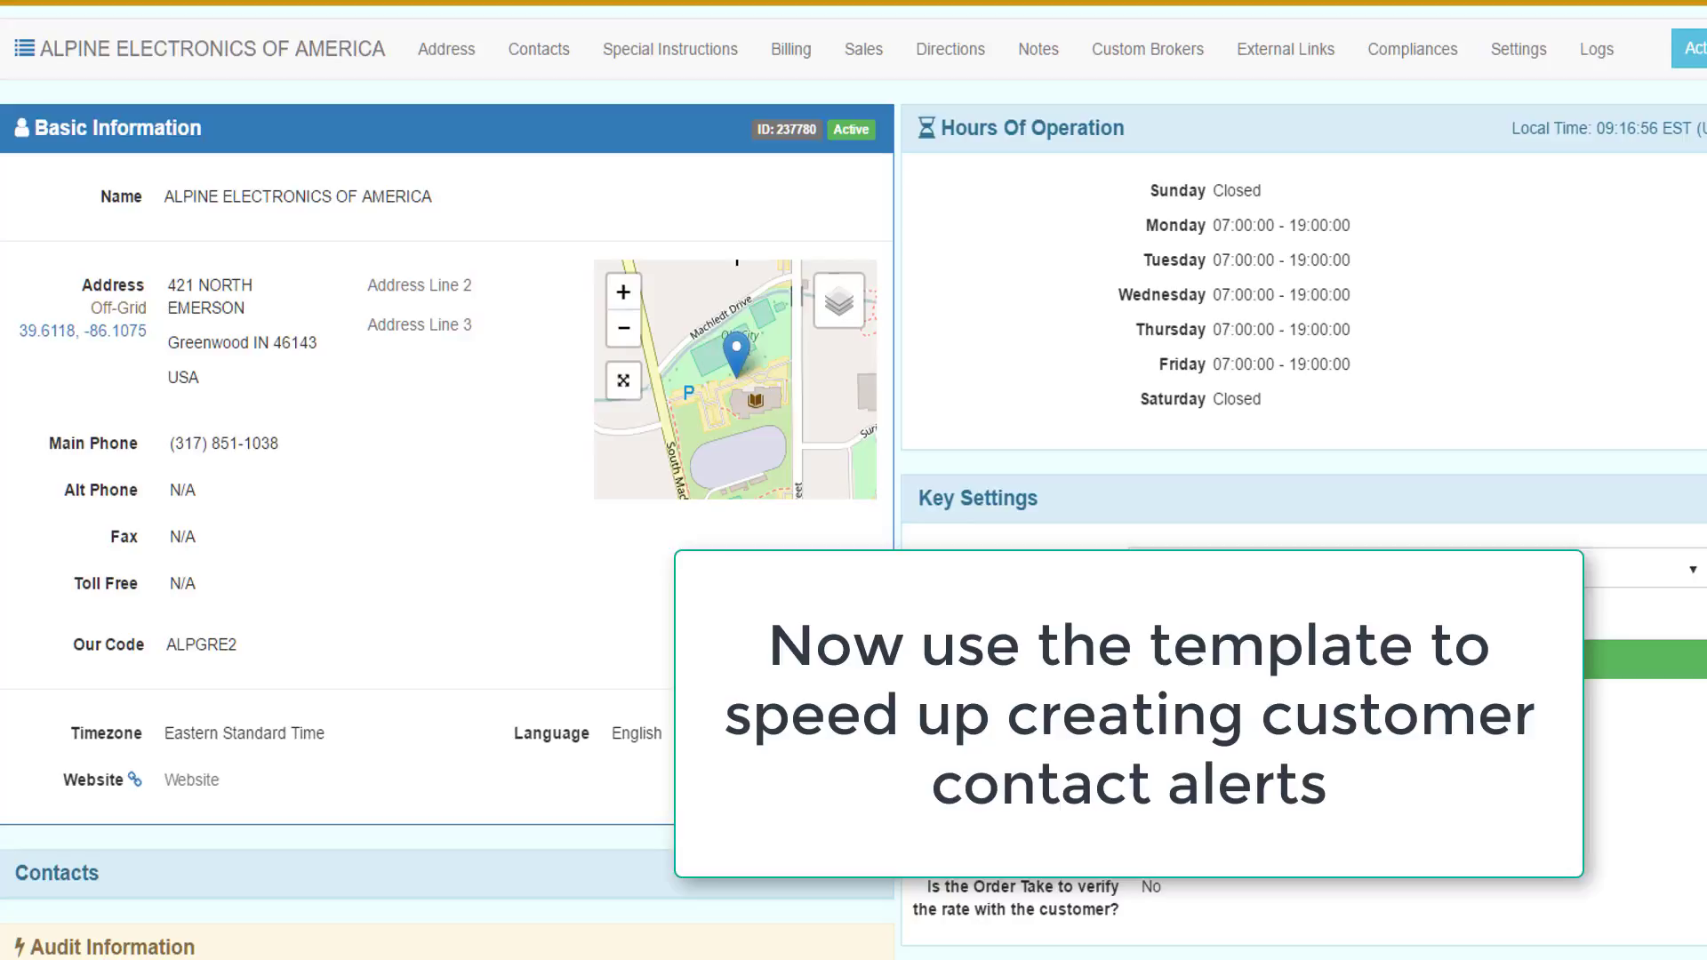
Step: Open the existing contact of Alpine Electronics of America and start a new alert for that contact
{"action": "left_click", "coordinate": [546, 53]}
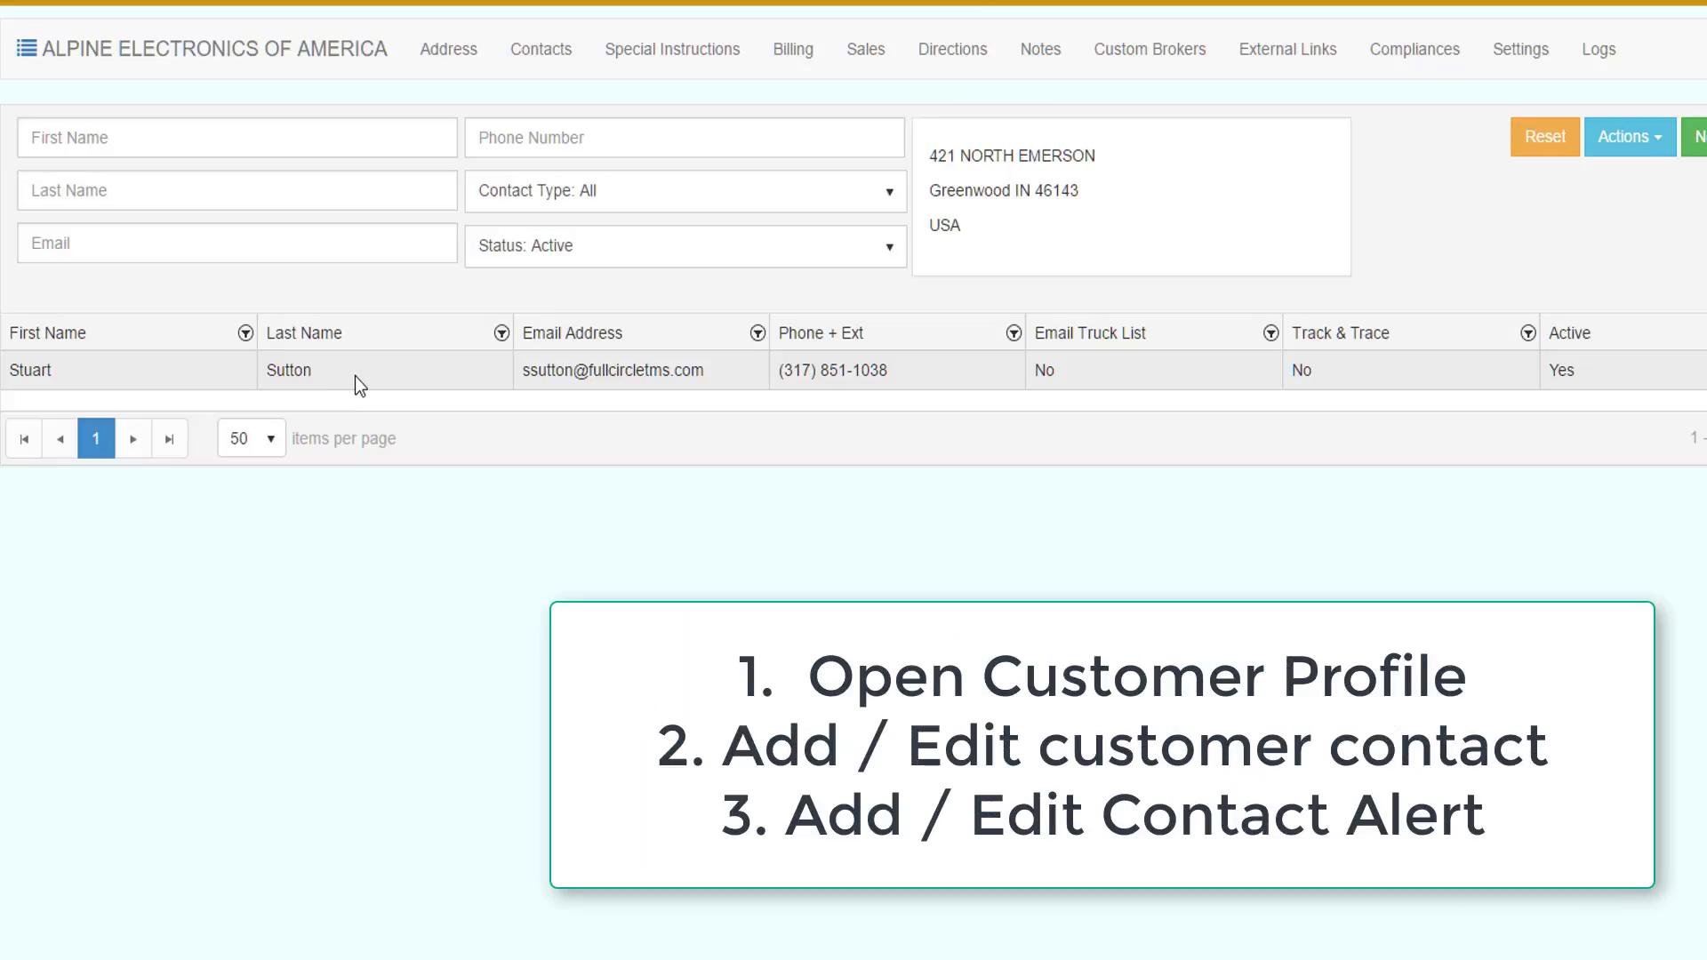
{"action": "left_click", "coordinate": [370, 377]}
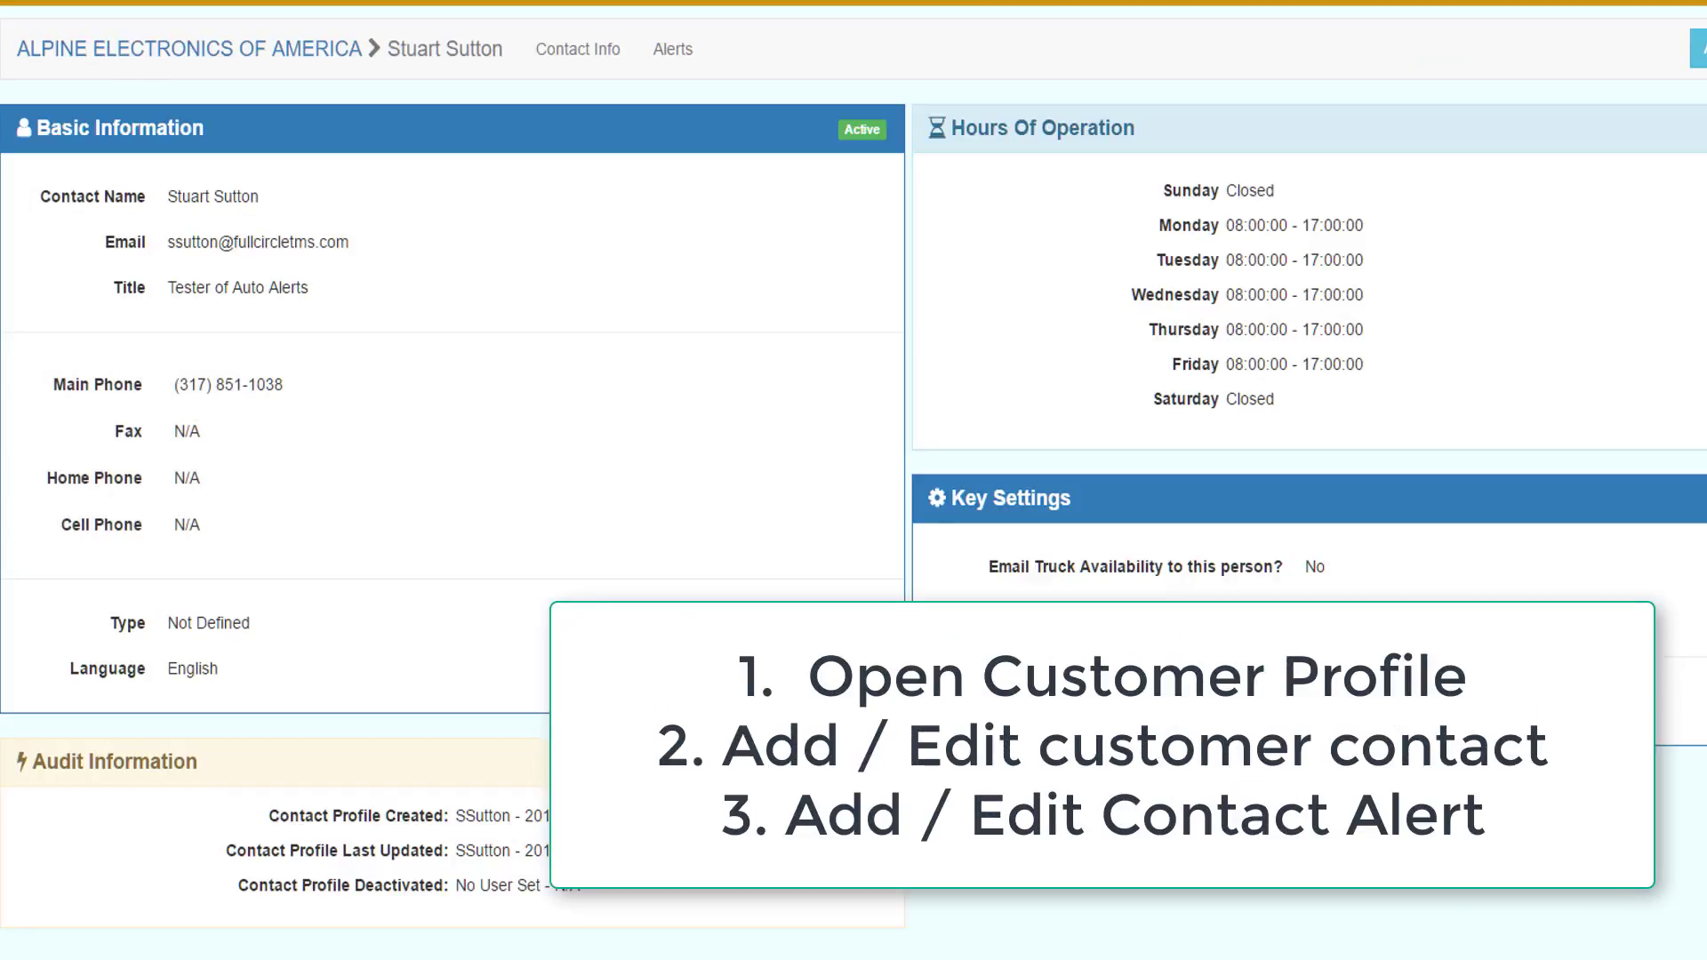
{"action": "left_click", "coordinate": [667, 55]}
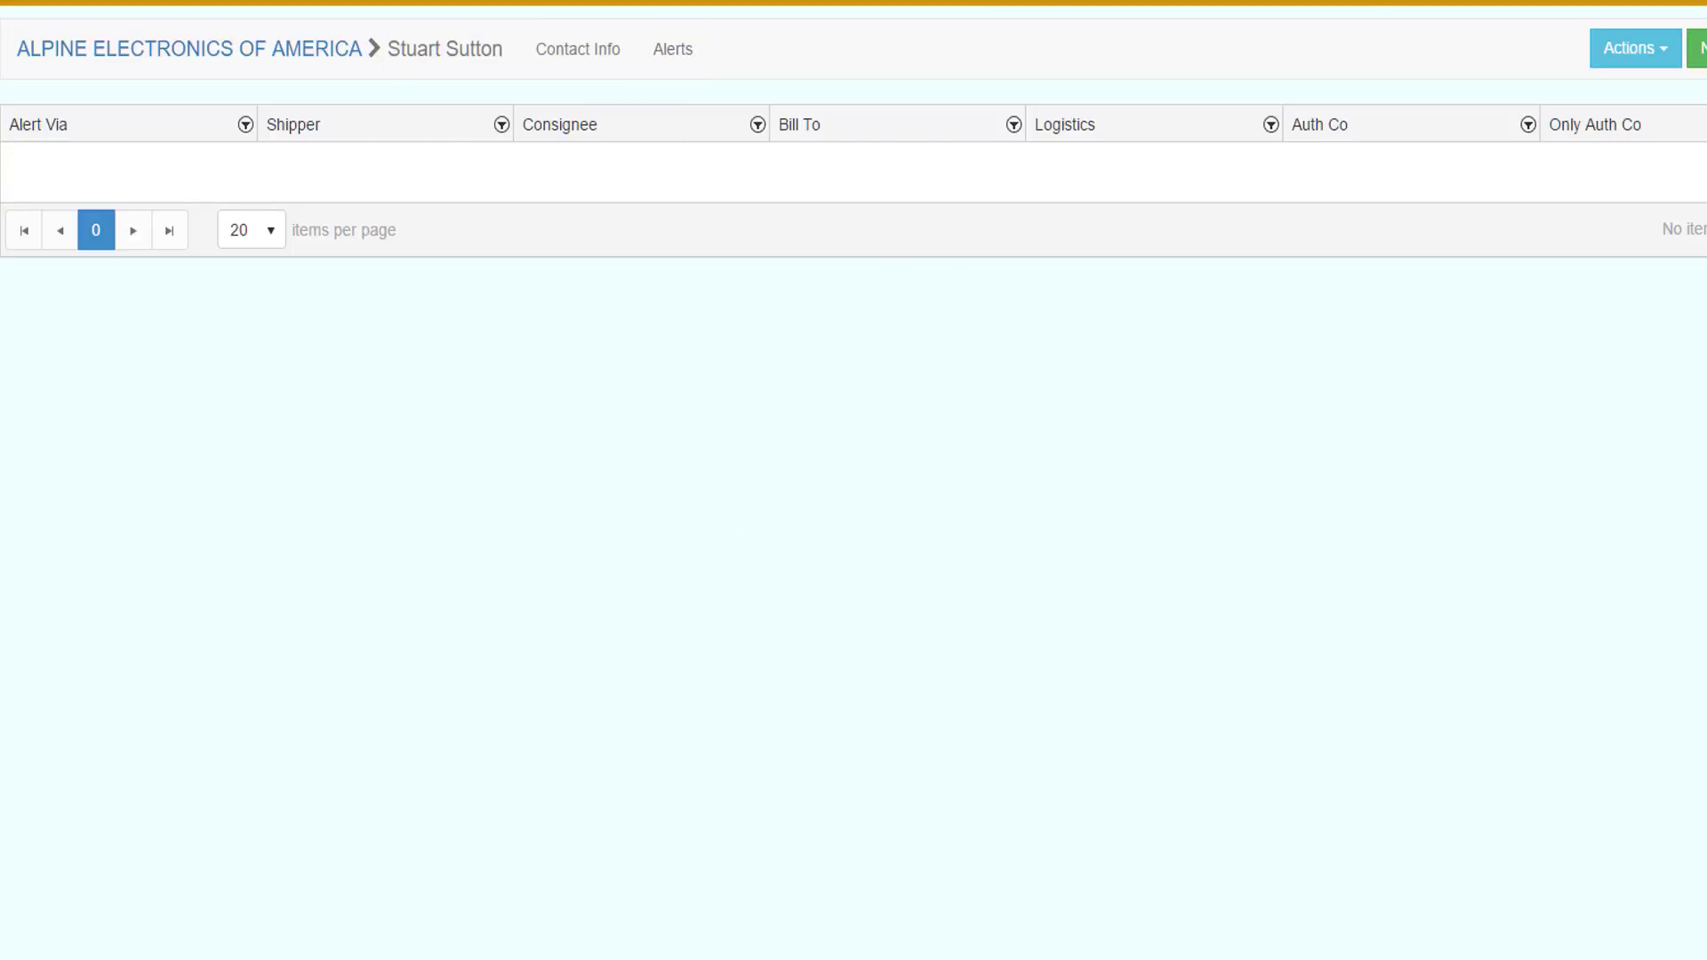
{"action": "left_click", "coordinate": [1698, 48]}
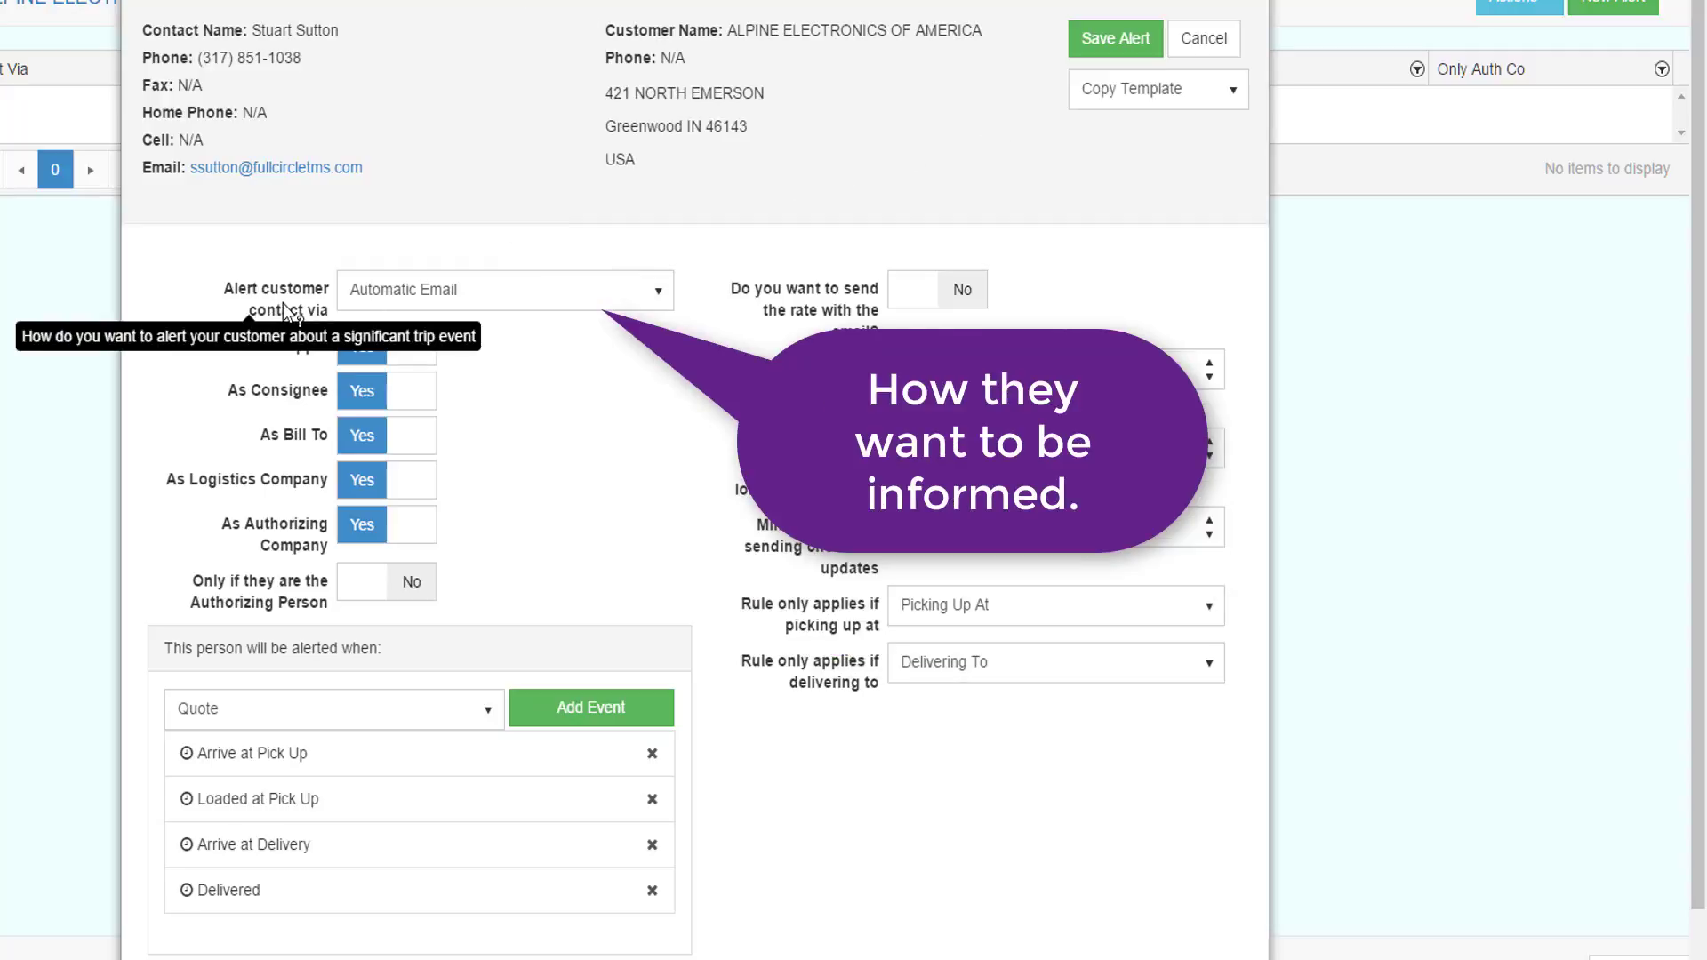
Step: Examine the contact alert's notification method and the explanations of the shipper, consignee, bill-to, logistics and authorizing options
{"action": "left_click", "coordinate": [633, 301]}
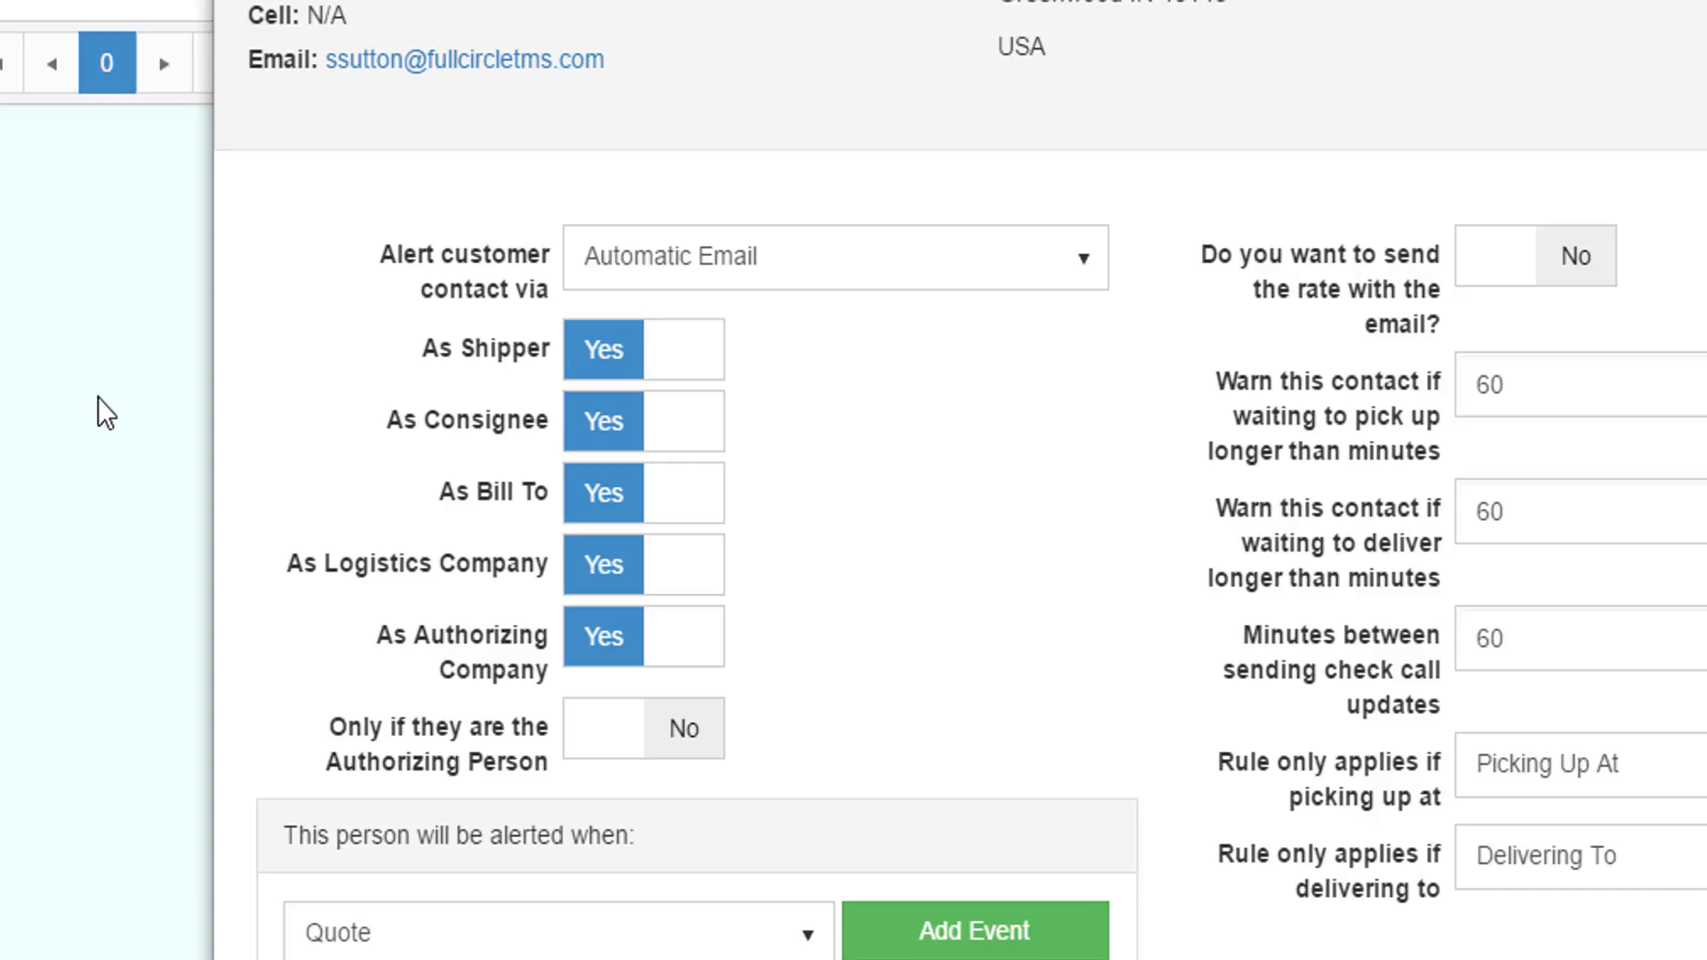
{"action": "mouse_move", "coordinate": [293, 335]}
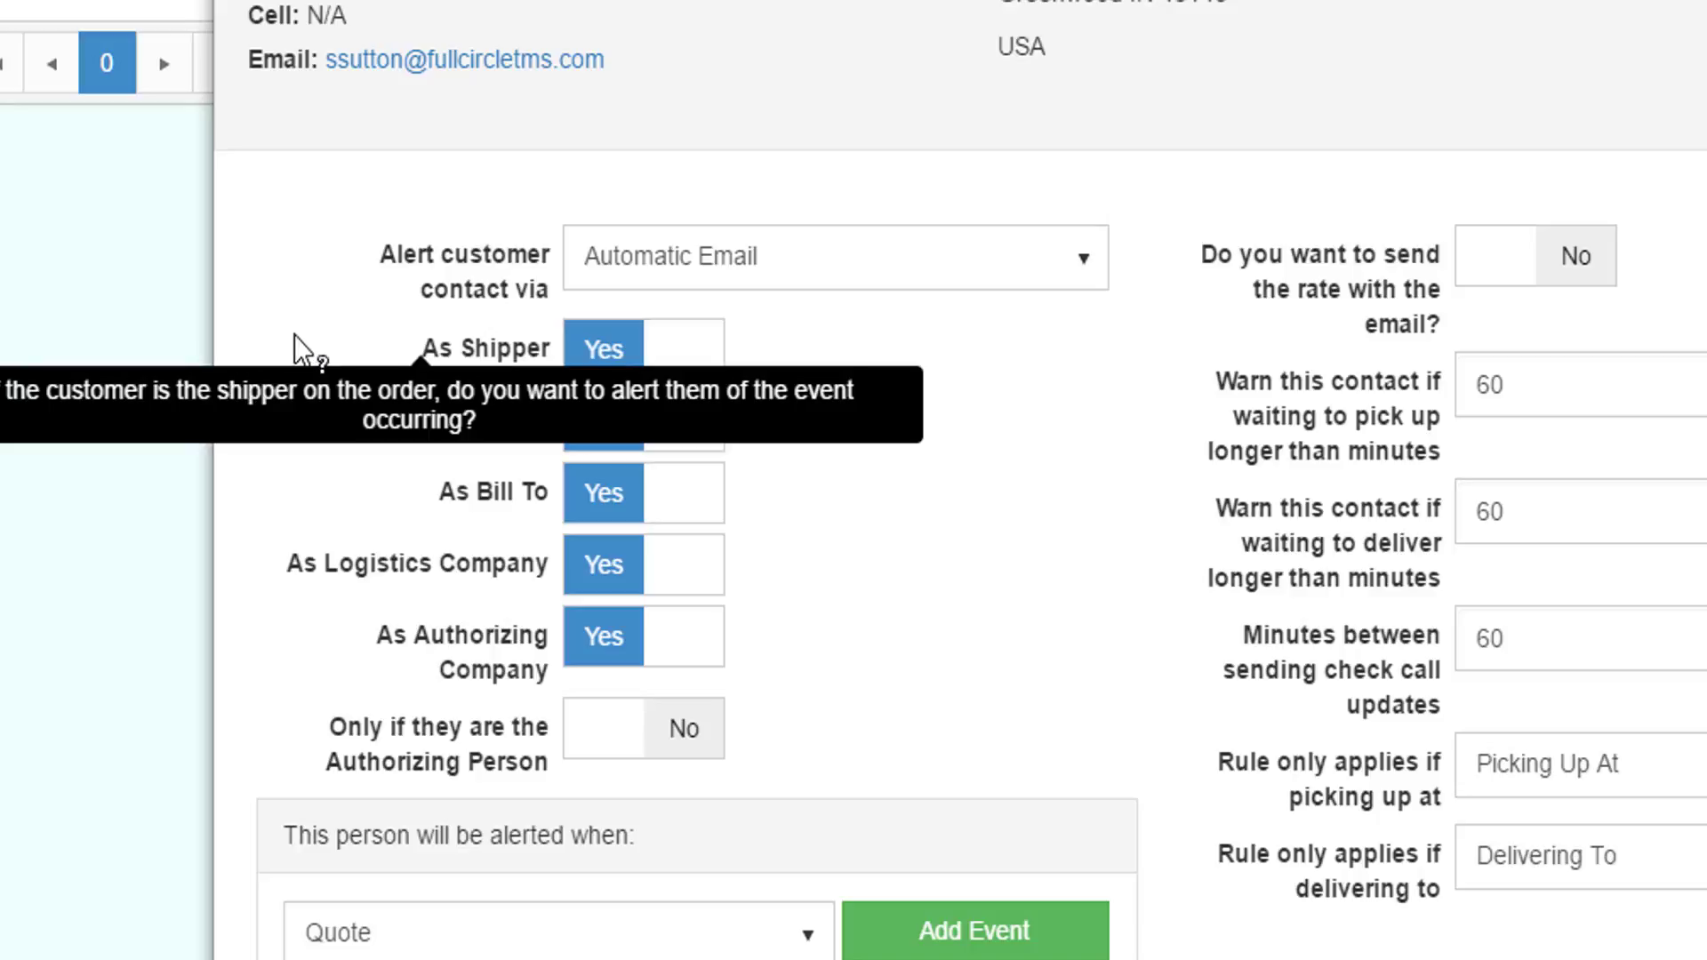
{"action": "mouse_move", "coordinate": [409, 418]}
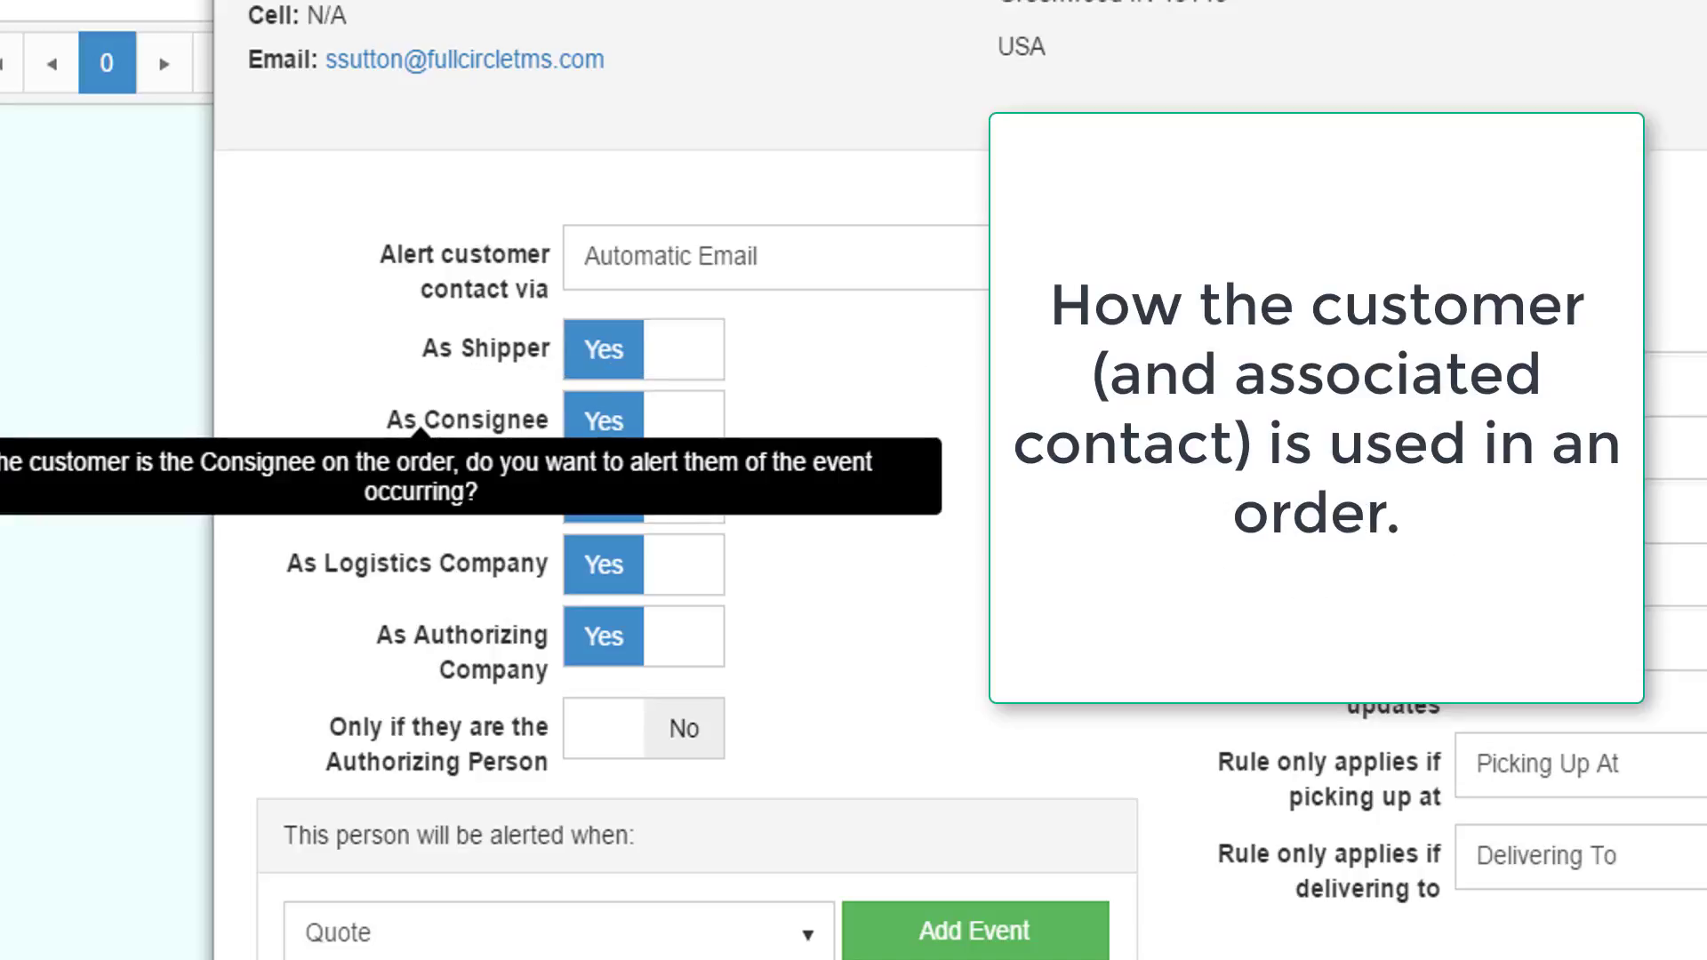
{"action": "mouse_move", "coordinate": [472, 573]}
{"action": "mouse_move", "coordinate": [494, 352]}
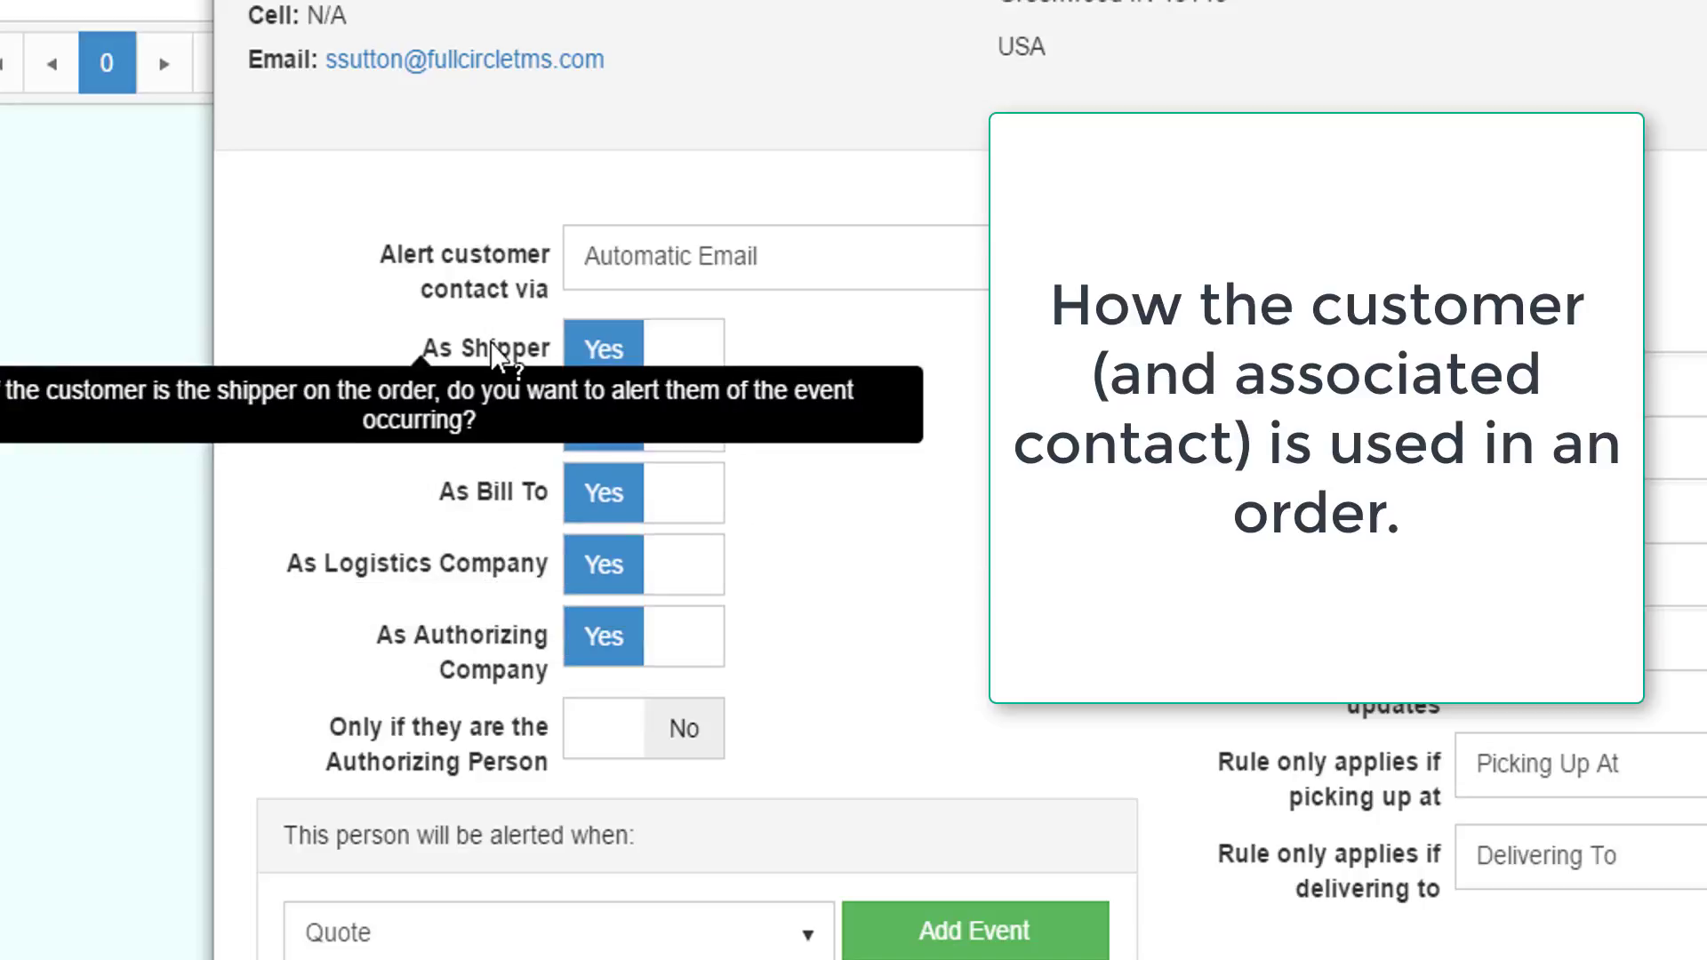
{"action": "mouse_move", "coordinate": [493, 428]}
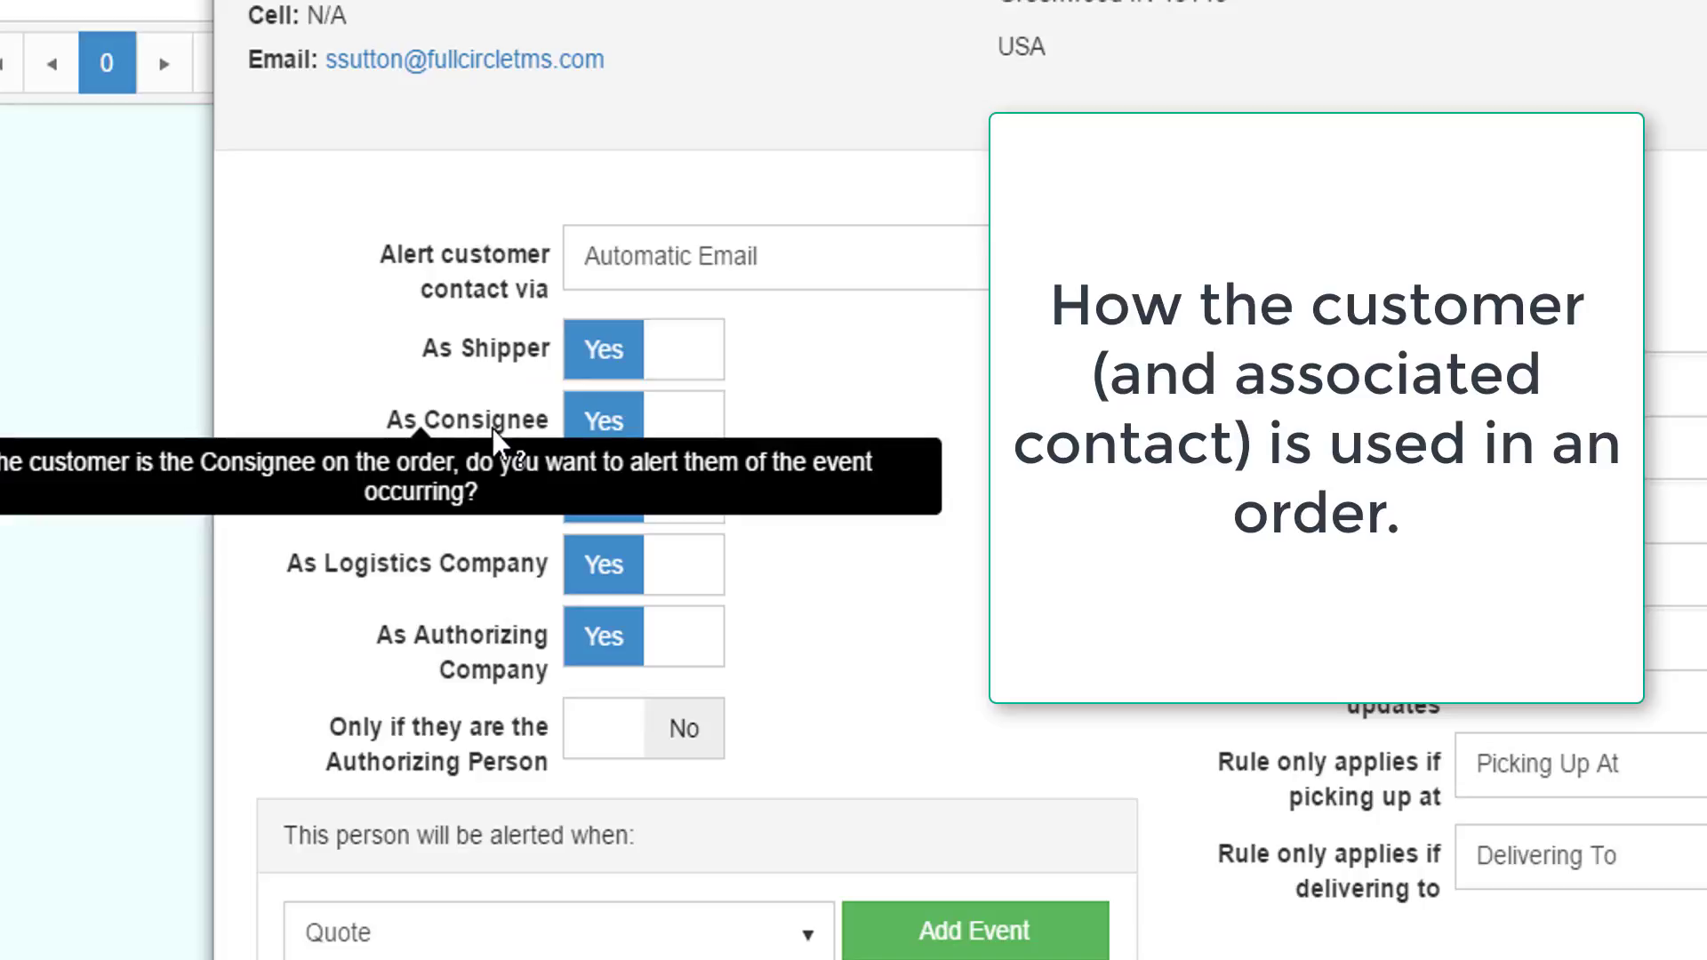
{"action": "mouse_move", "coordinate": [487, 482]}
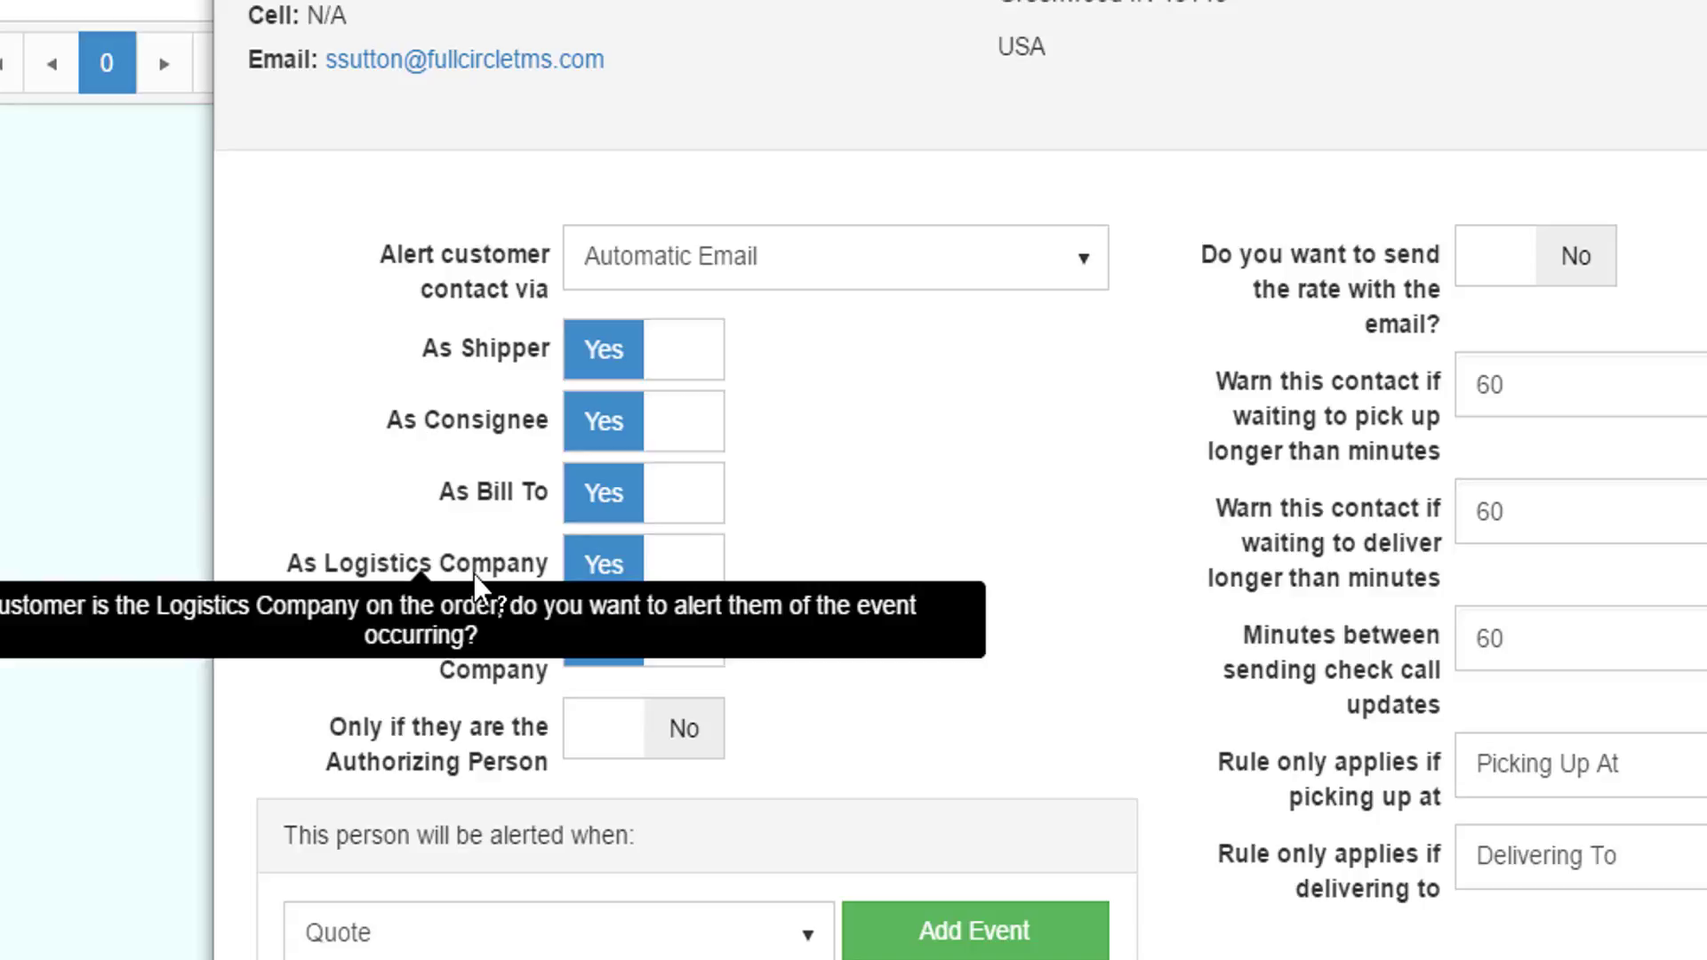
{"action": "mouse_move", "coordinate": [477, 650]}
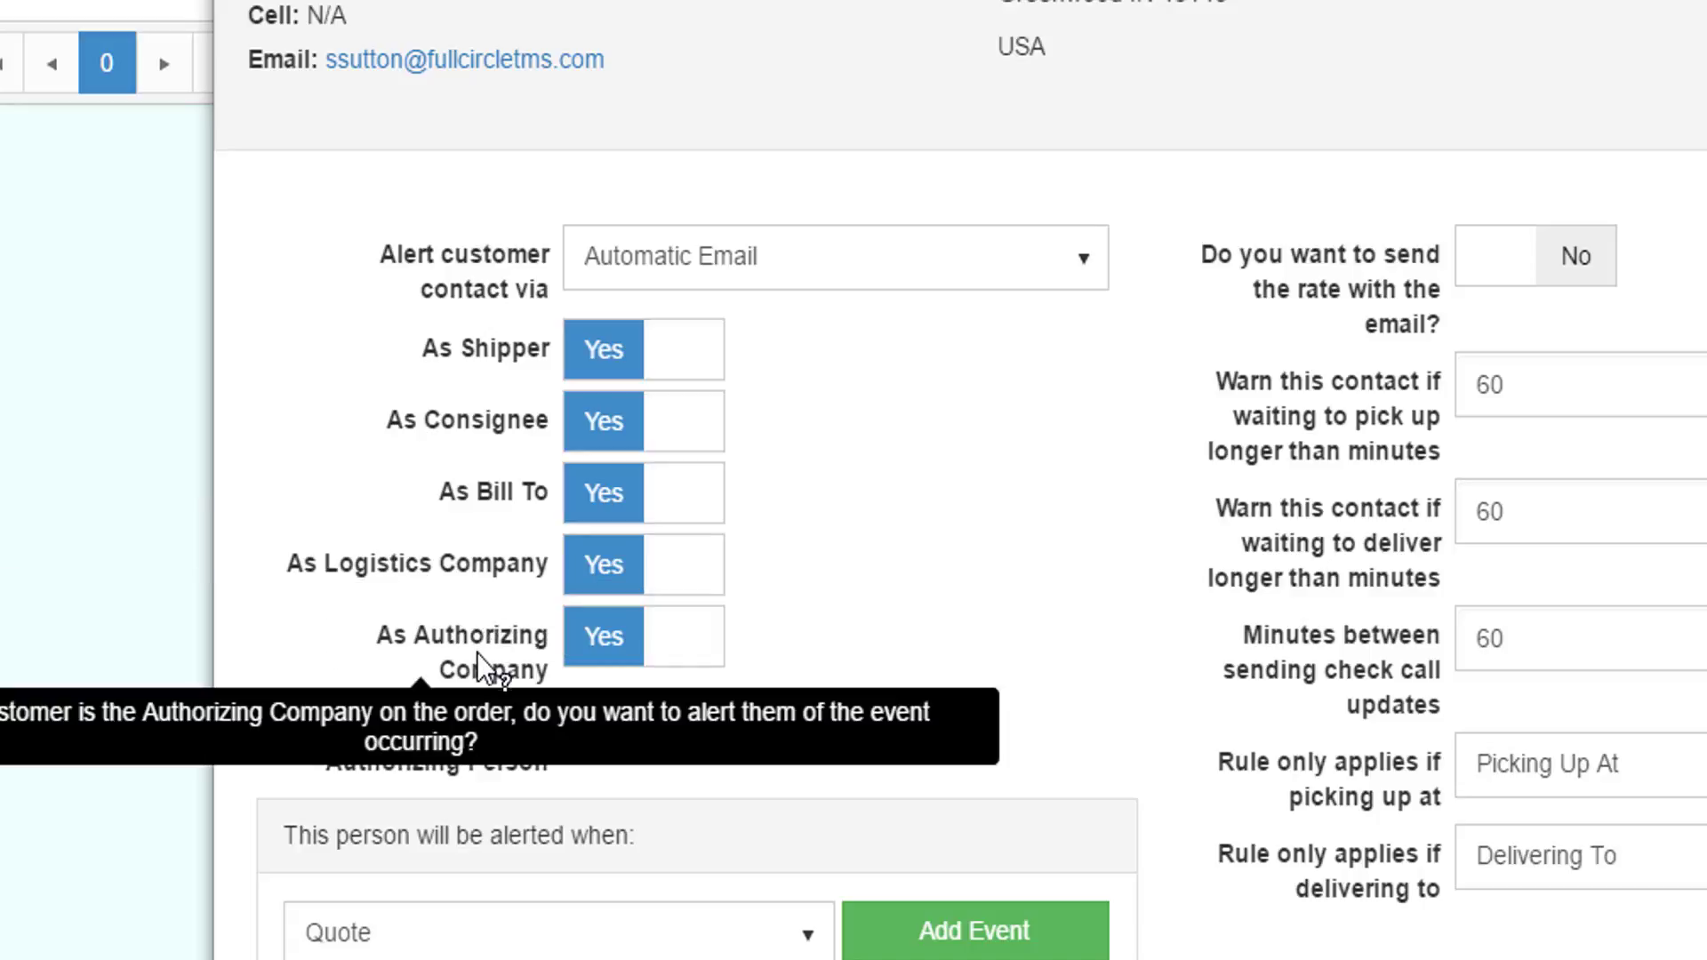
{"action": "mouse_move", "coordinate": [466, 738]}
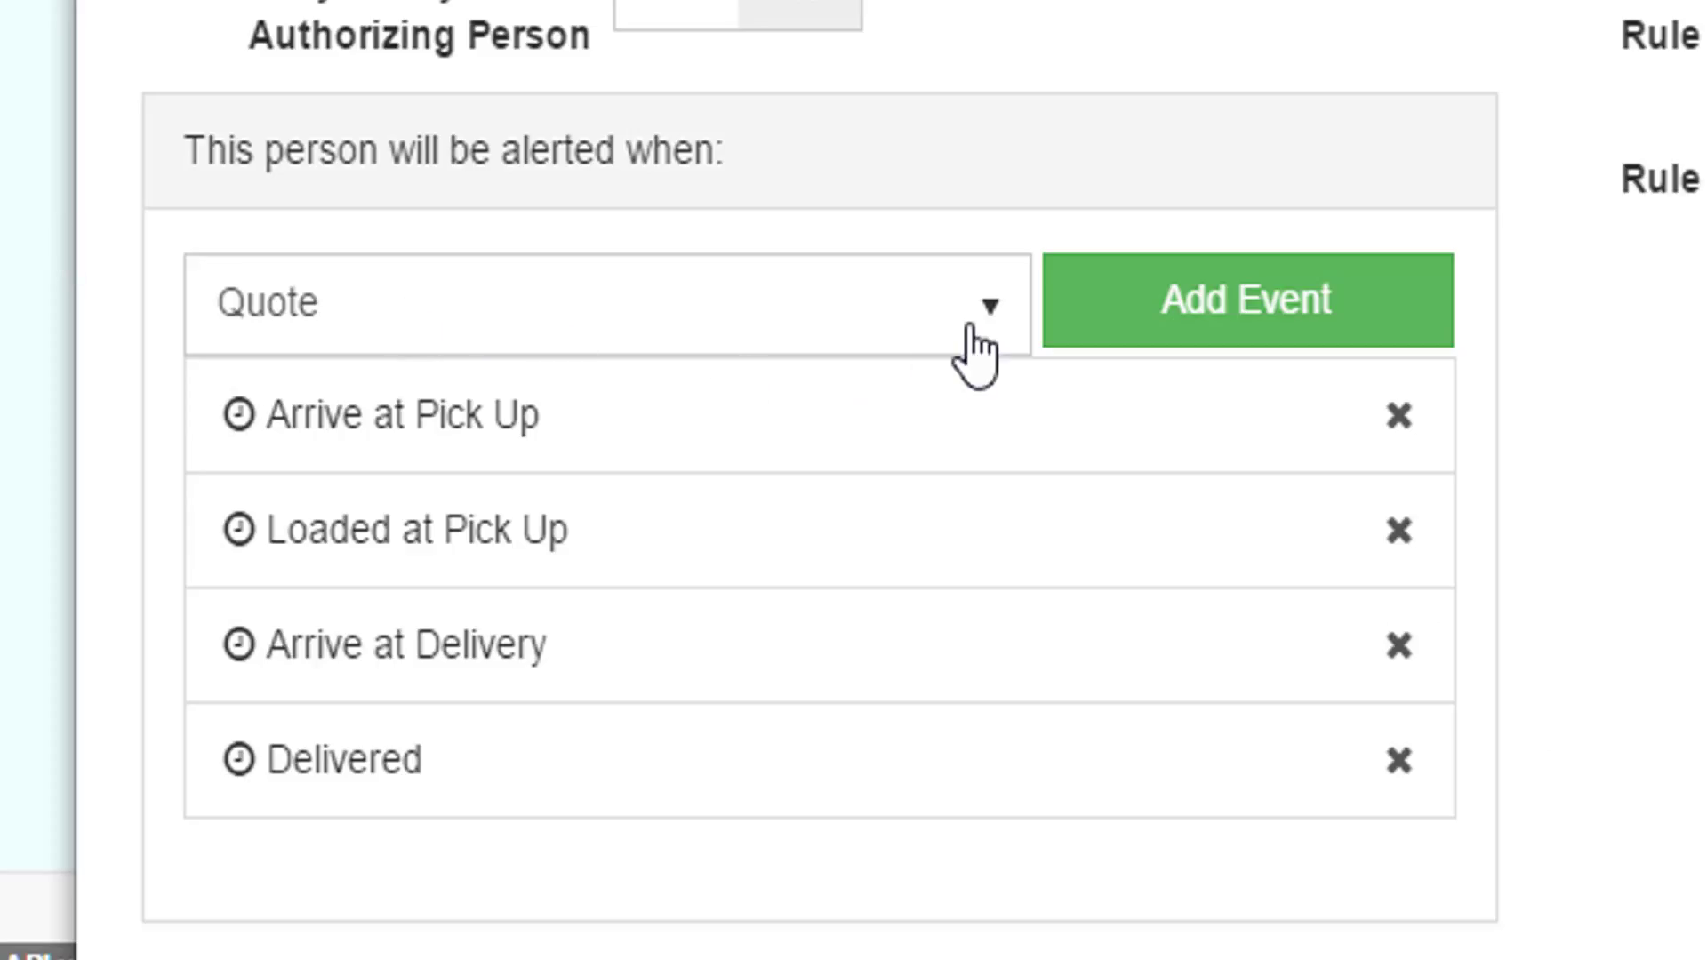
Step: Review the available alert events and the rate, waiting and check call settings, and save the Alpine Electronics of America contact's alert
{"action": "left_click", "coordinate": [793, 949]}
{"action": "left_click", "coordinate": [978, 356]}
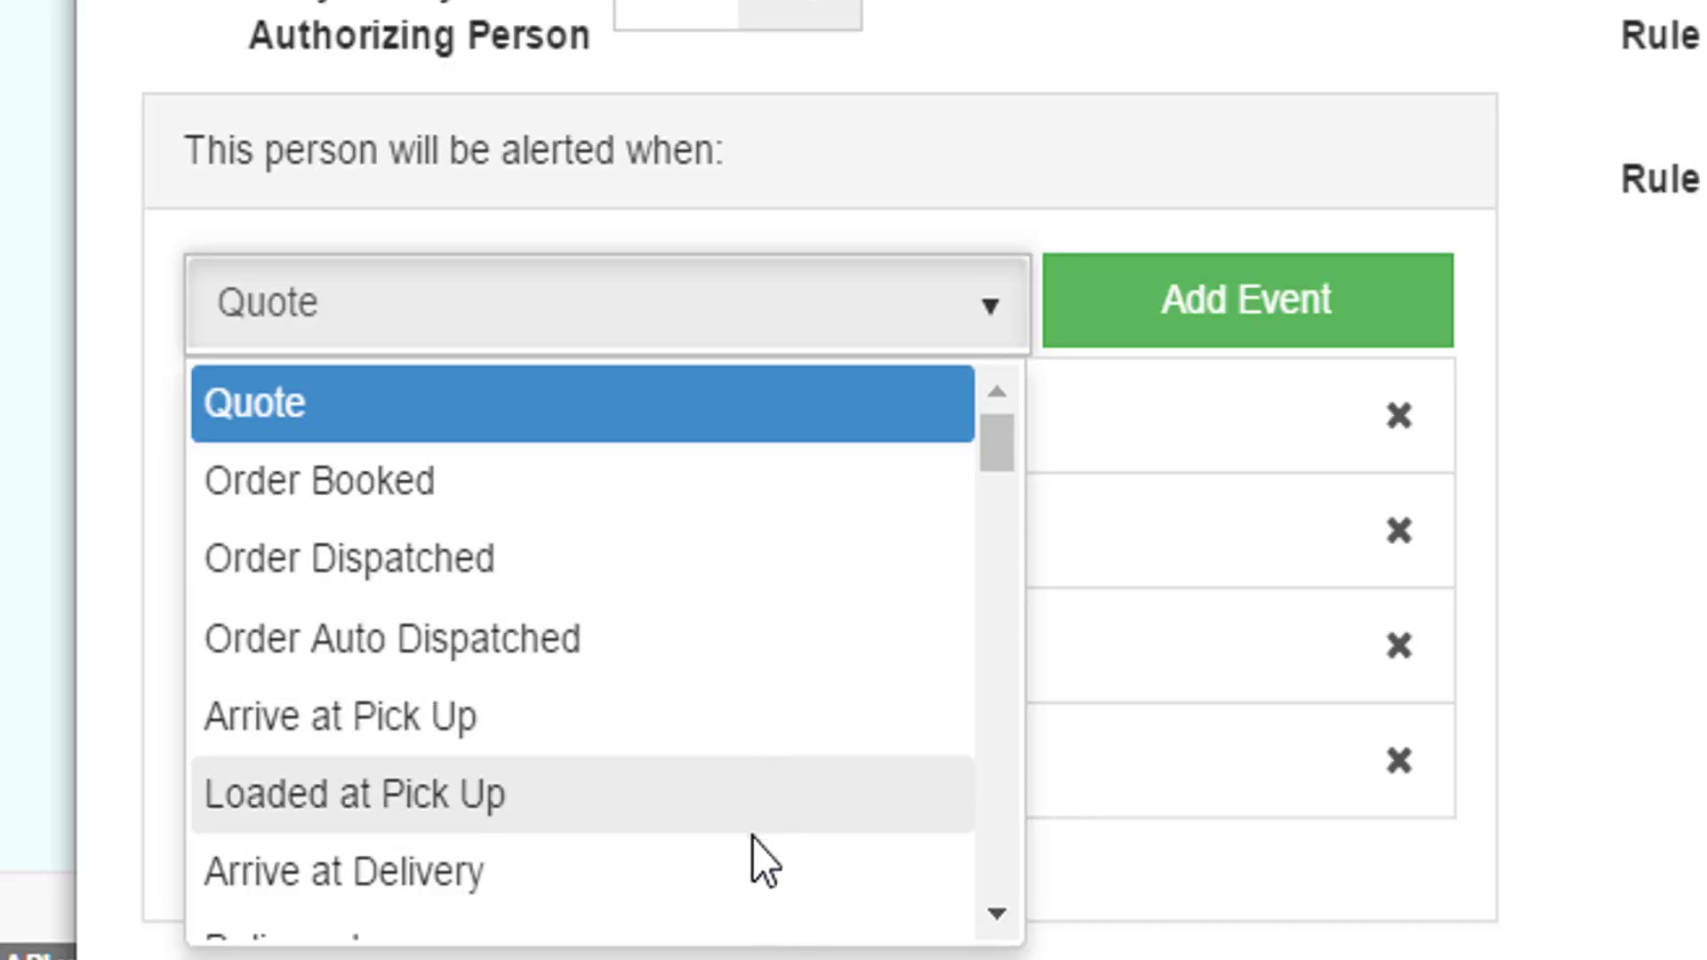
{"action": "scroll", "coordinate": [739, 860], "scroll_direction": "down", "scroll_amount": 2}
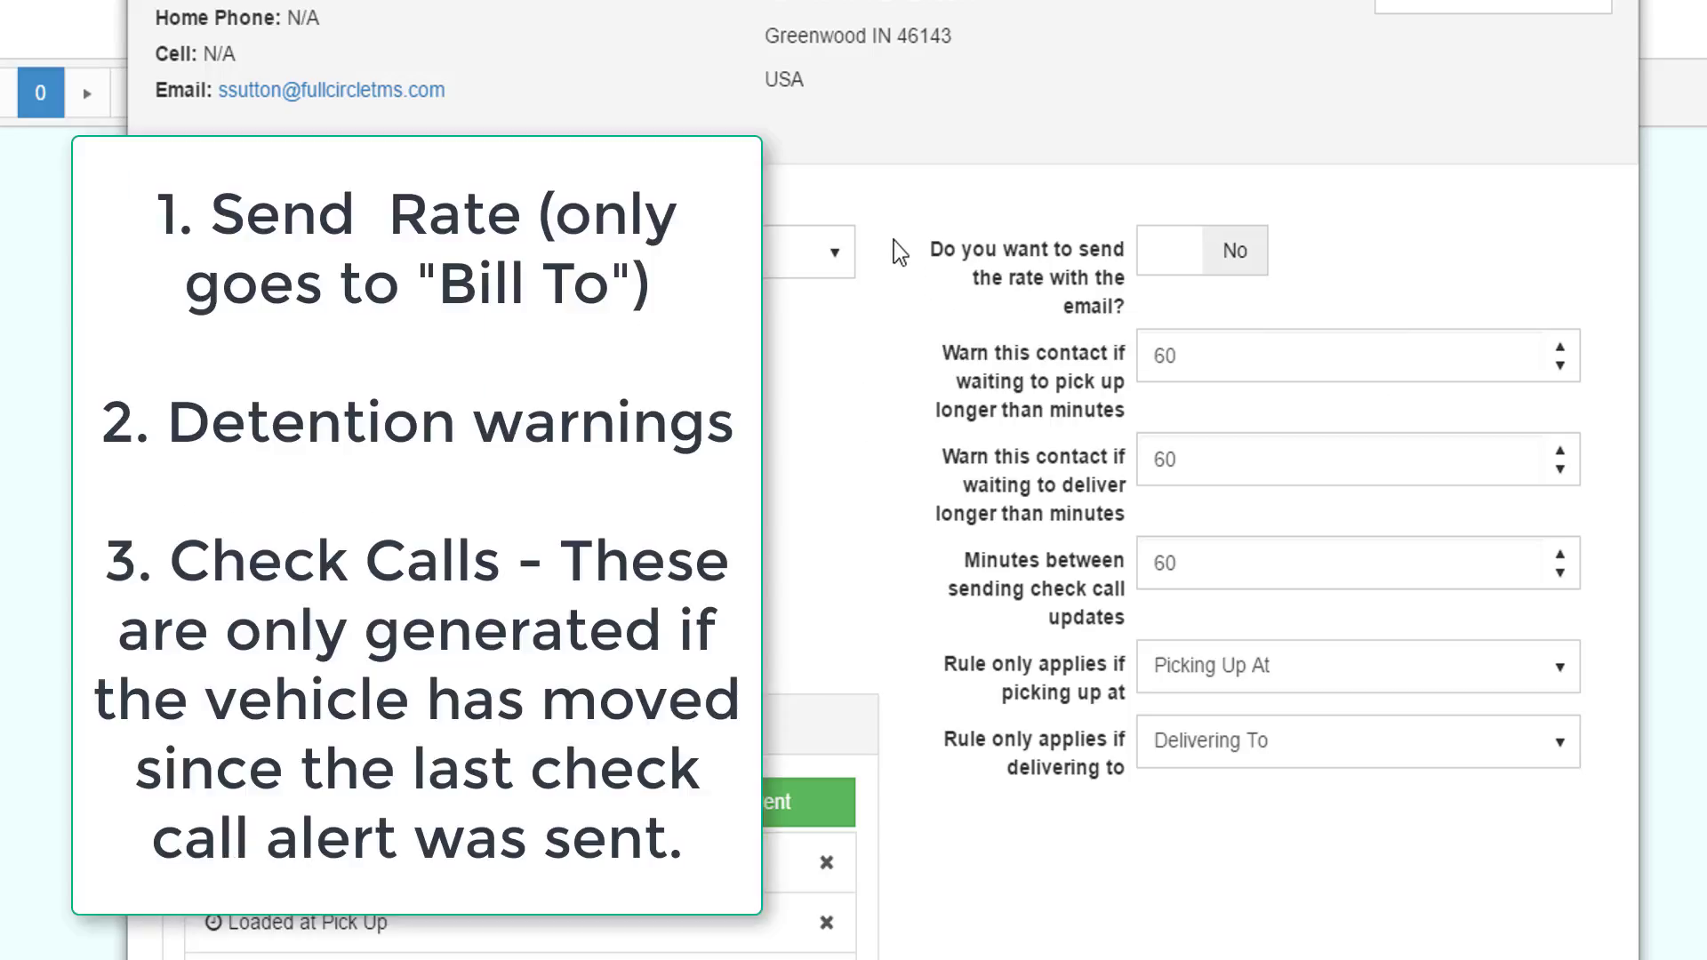
{"action": "mouse_move", "coordinate": [986, 262]}
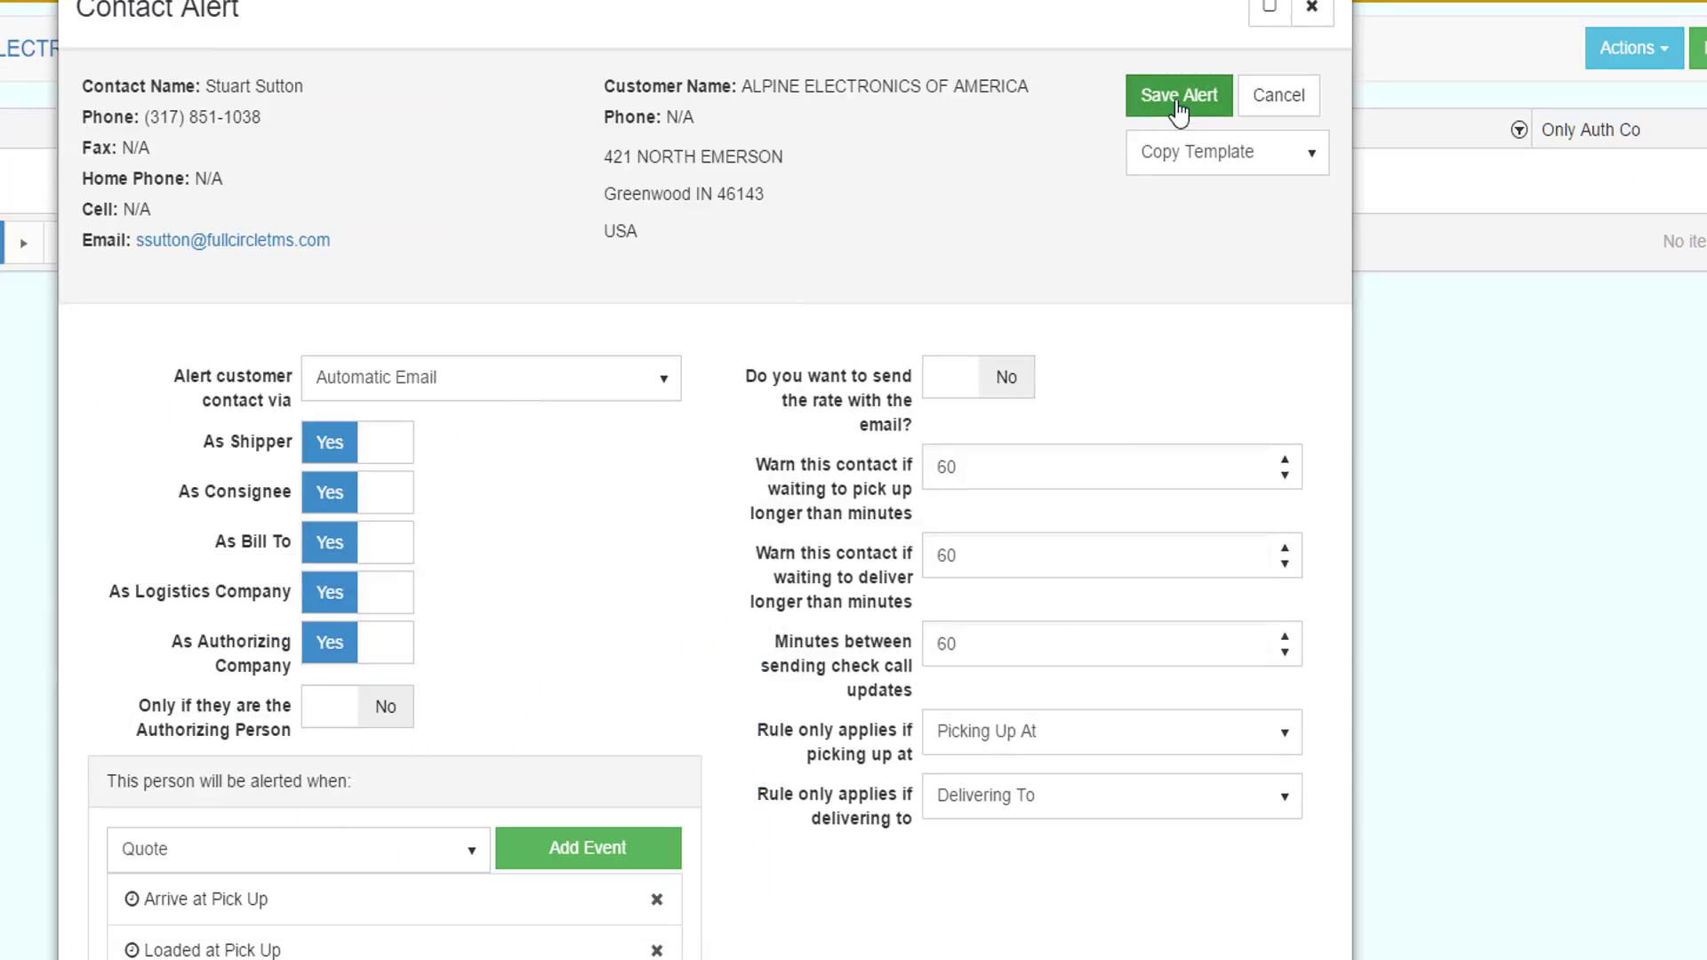
{"action": "left_click", "coordinate": [1180, 95]}
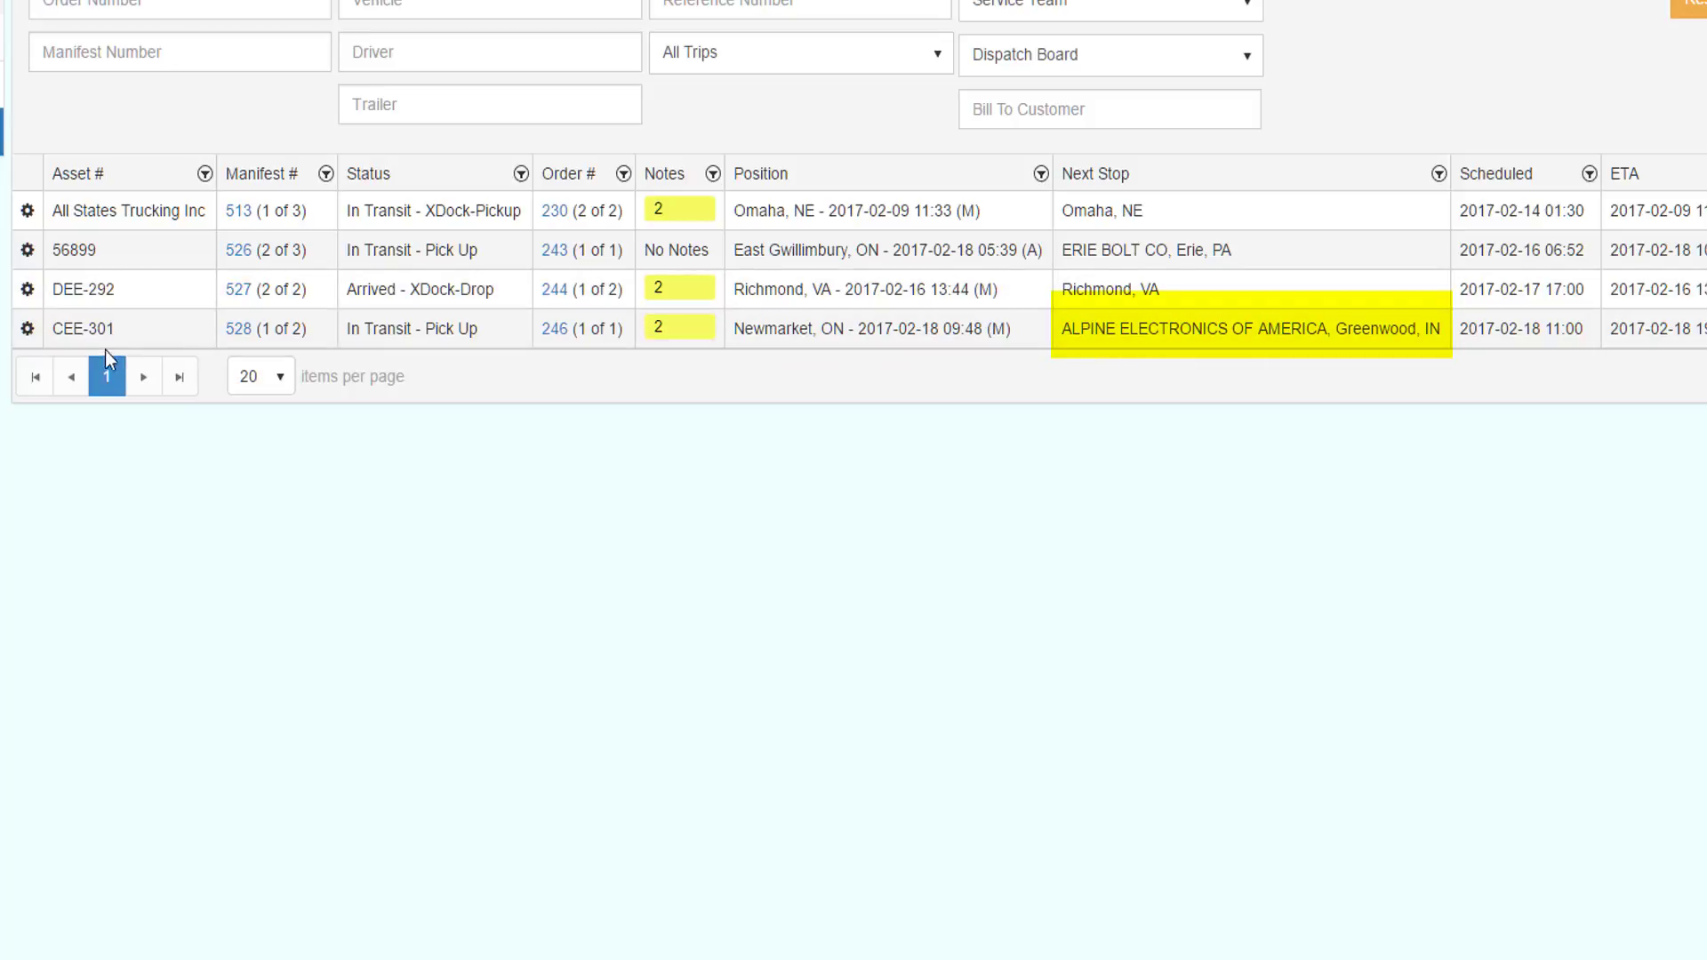
Step: Record vehicle CEE-301's arrival for pick up at Alpine Electronics of America, with Slowed by Weather as the late reason
{"action": "left_click", "coordinate": [27, 328]}
{"action": "left_click", "coordinate": [55, 349]}
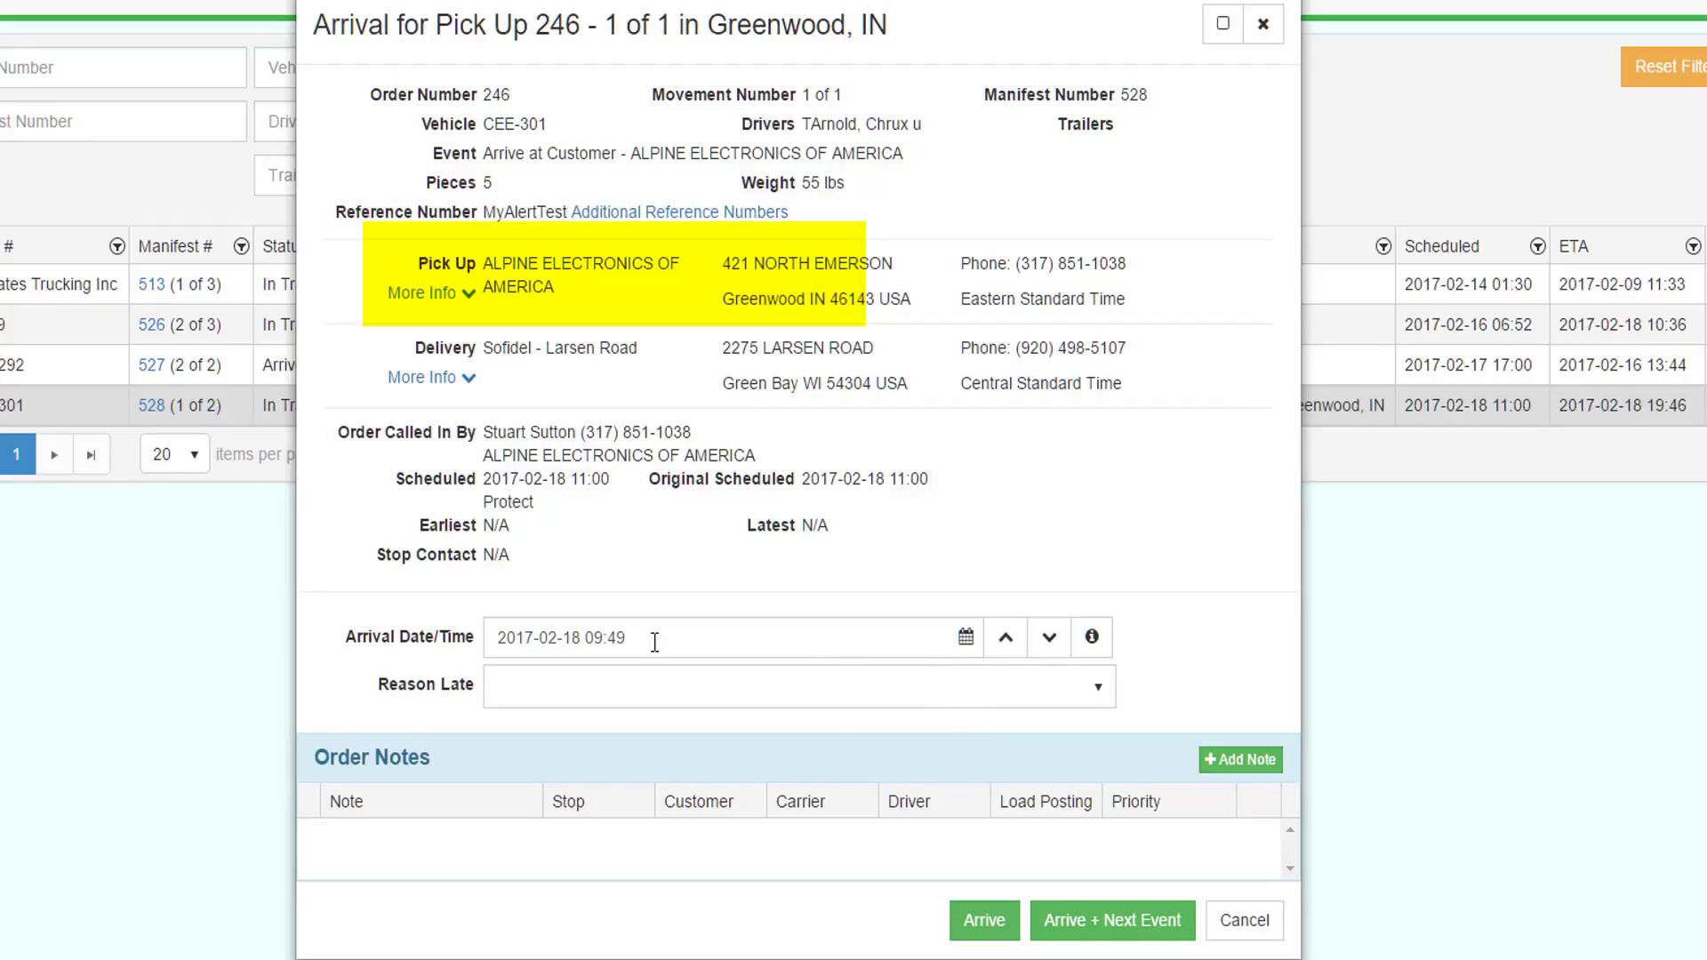
{"action": "left_click", "coordinate": [697, 693]}
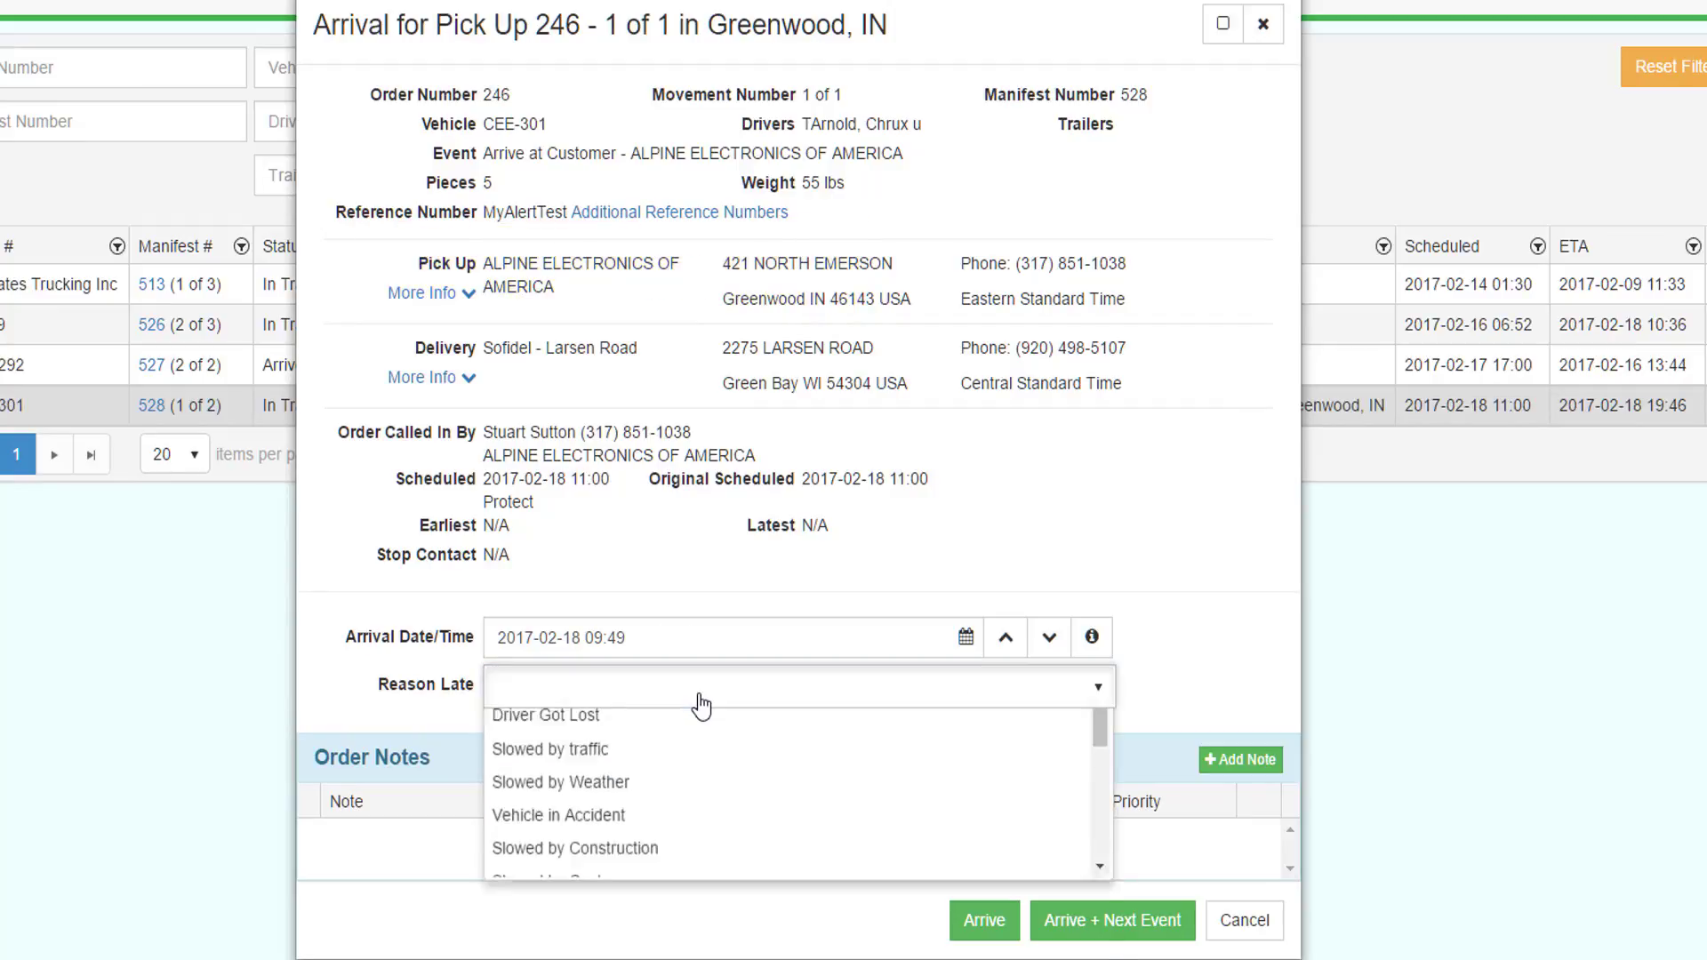
{"action": "left_click", "coordinate": [665, 792]}
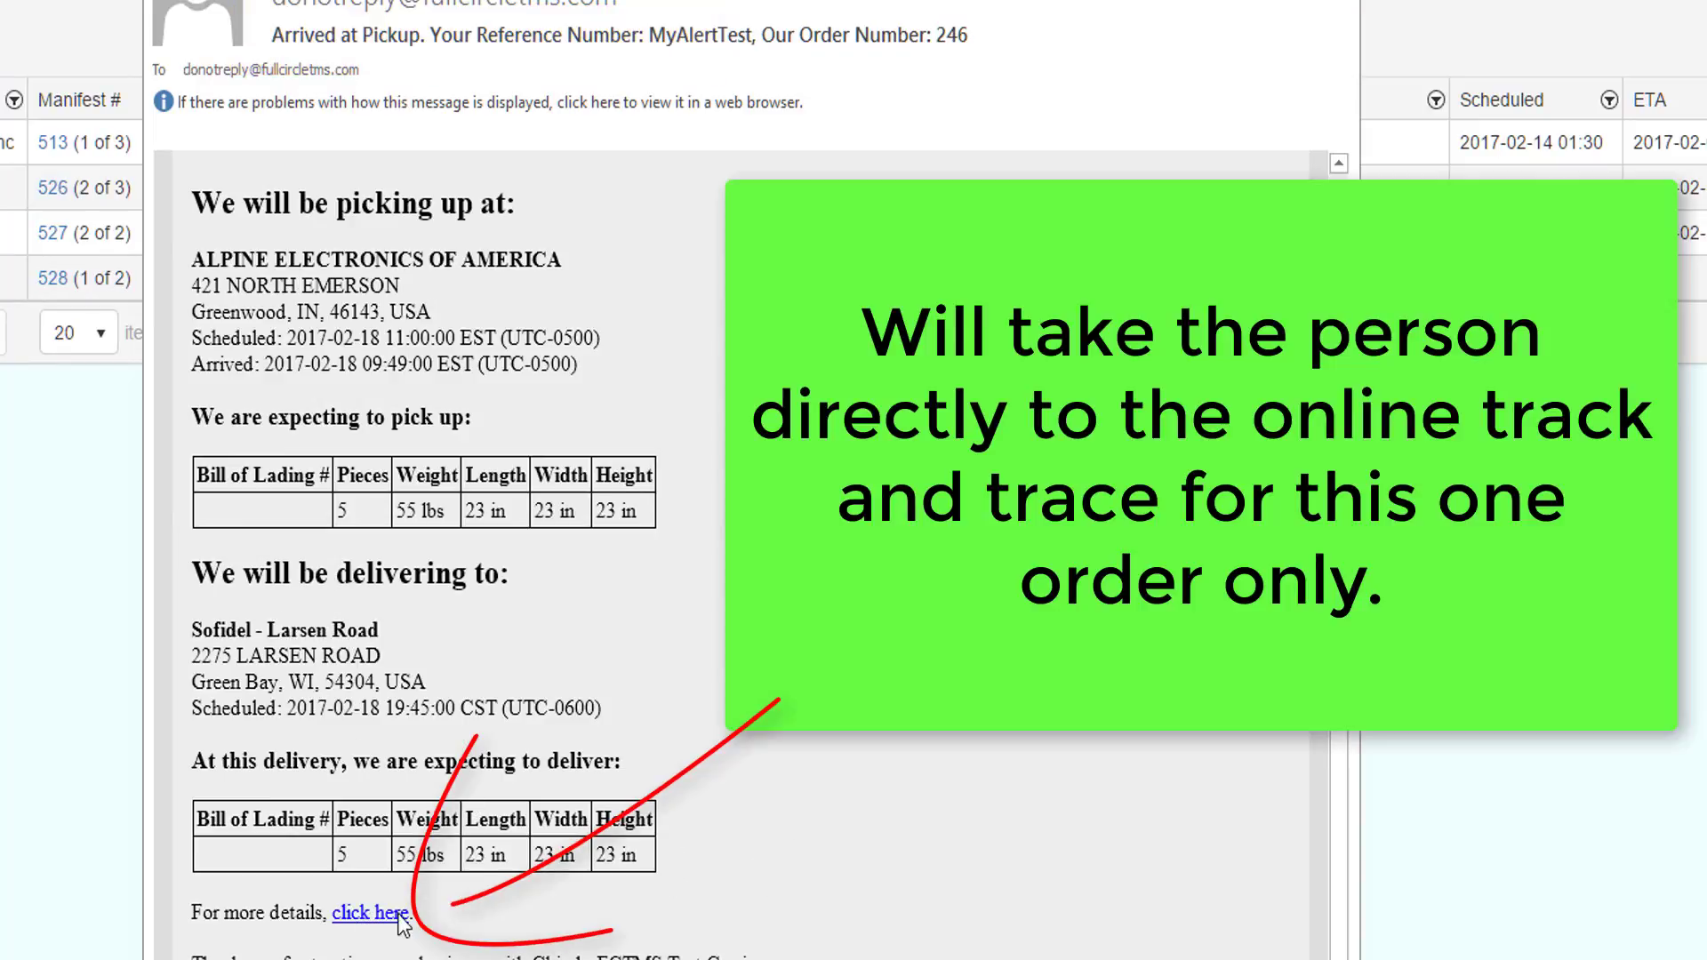
Step: Follow the arrival email's link to the online order tracking page and examine the freight details of the pickup and delivery
{"action": "left_click", "coordinate": [367, 913]}
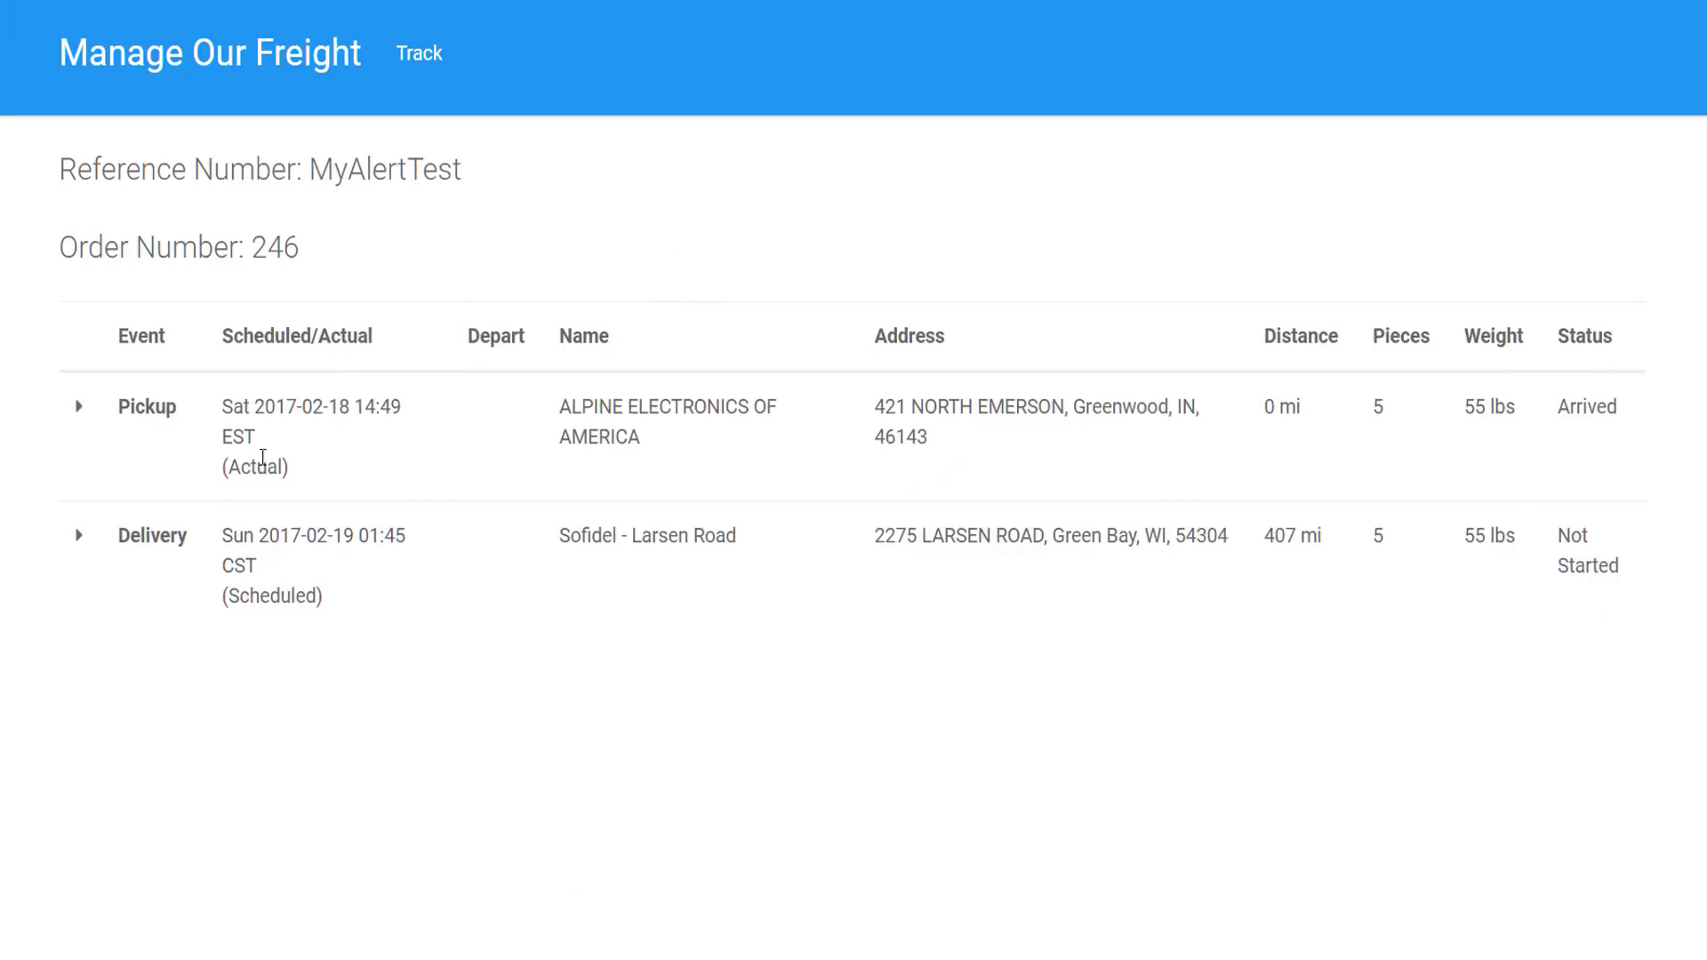
{"action": "left_click", "coordinate": [79, 409]}
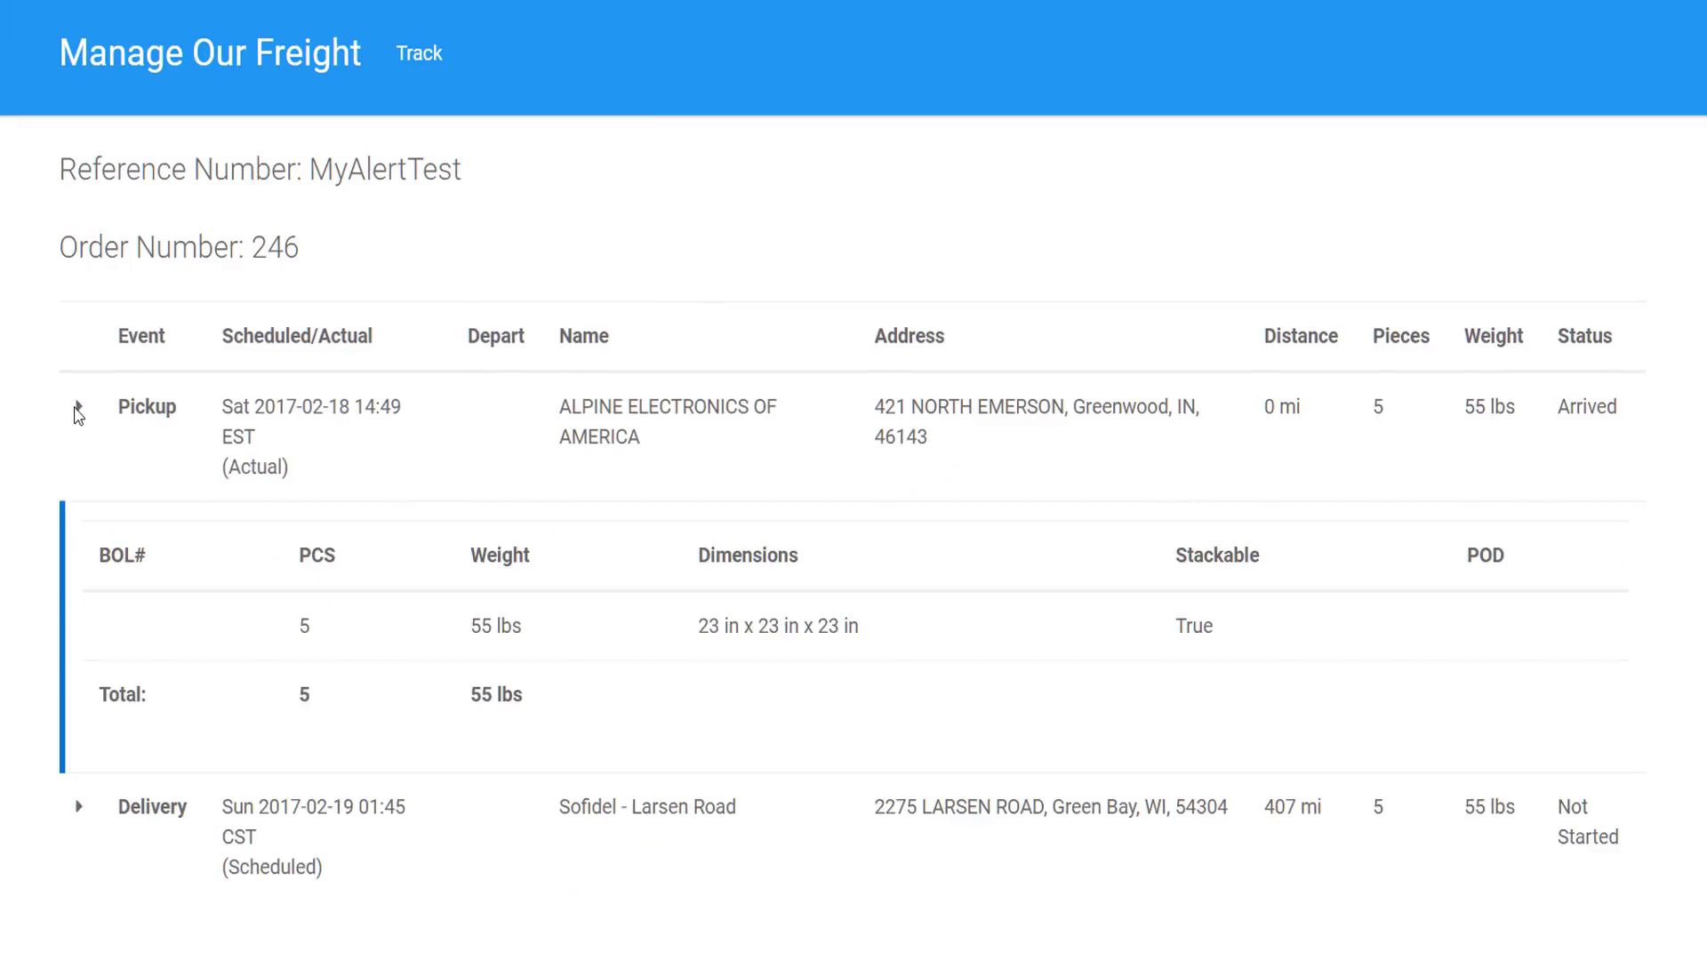
{"action": "left_click", "coordinate": [79, 409]}
{"action": "left_click", "coordinate": [81, 538]}
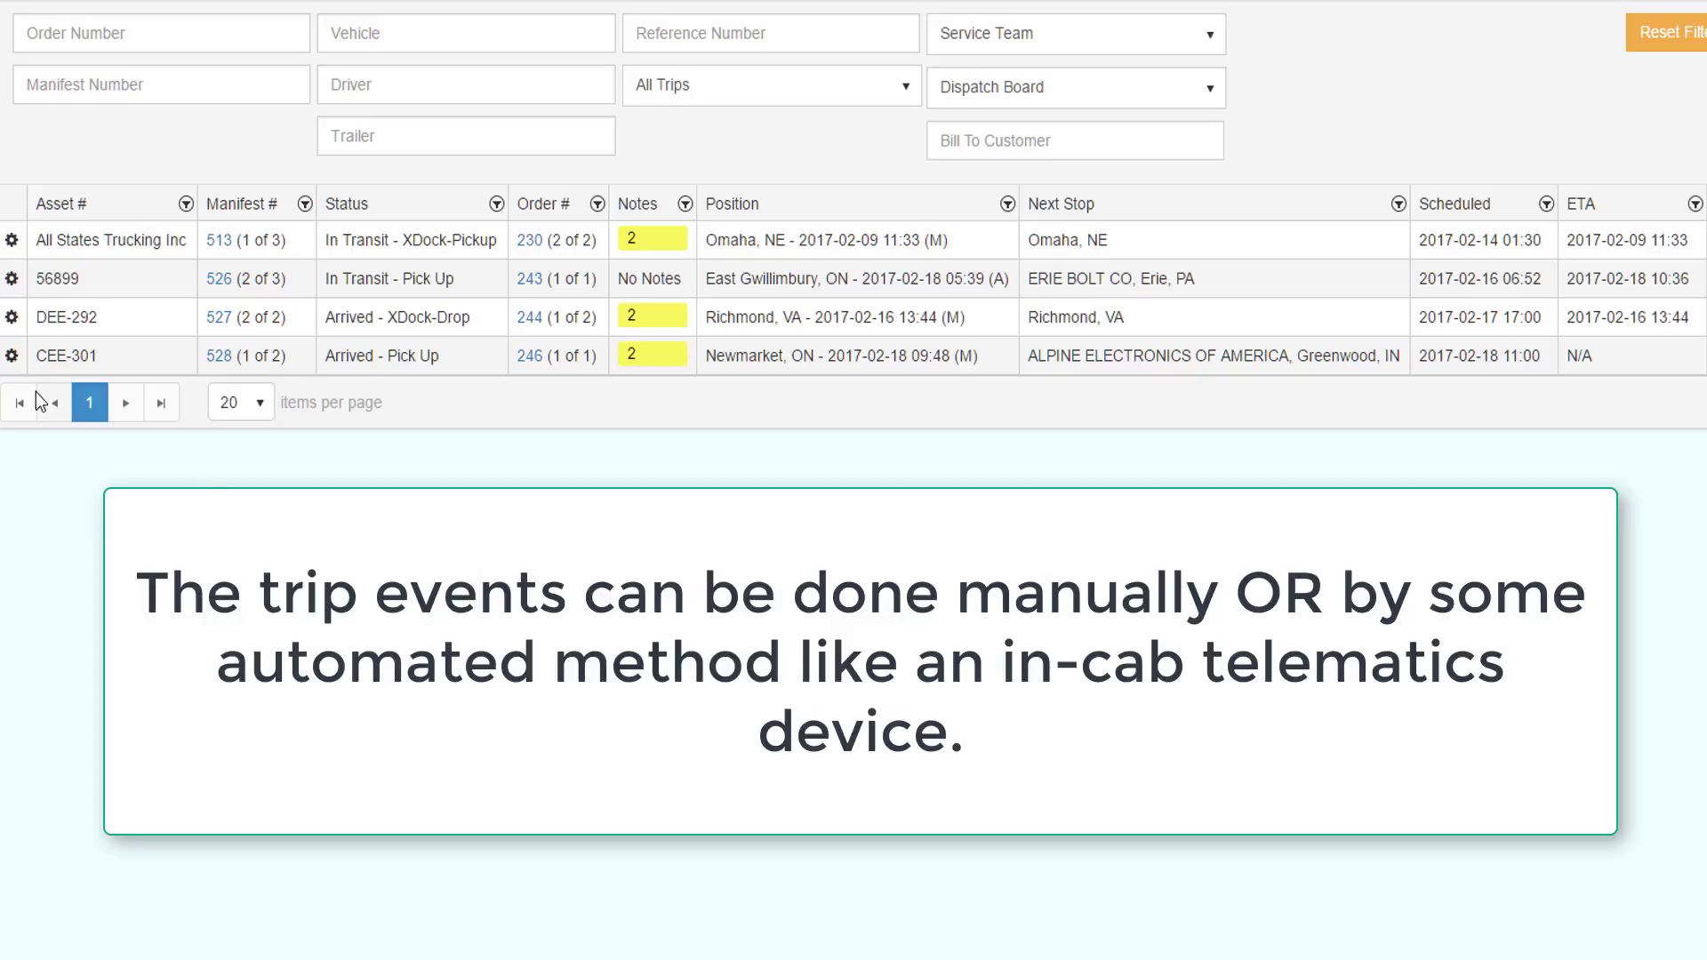
Step: Open the next trip event for vehicle CEE-301 at the Alpine Electronics of America pick-up
{"action": "left_click", "coordinate": [13, 357]}
{"action": "left_click", "coordinate": [44, 371]}
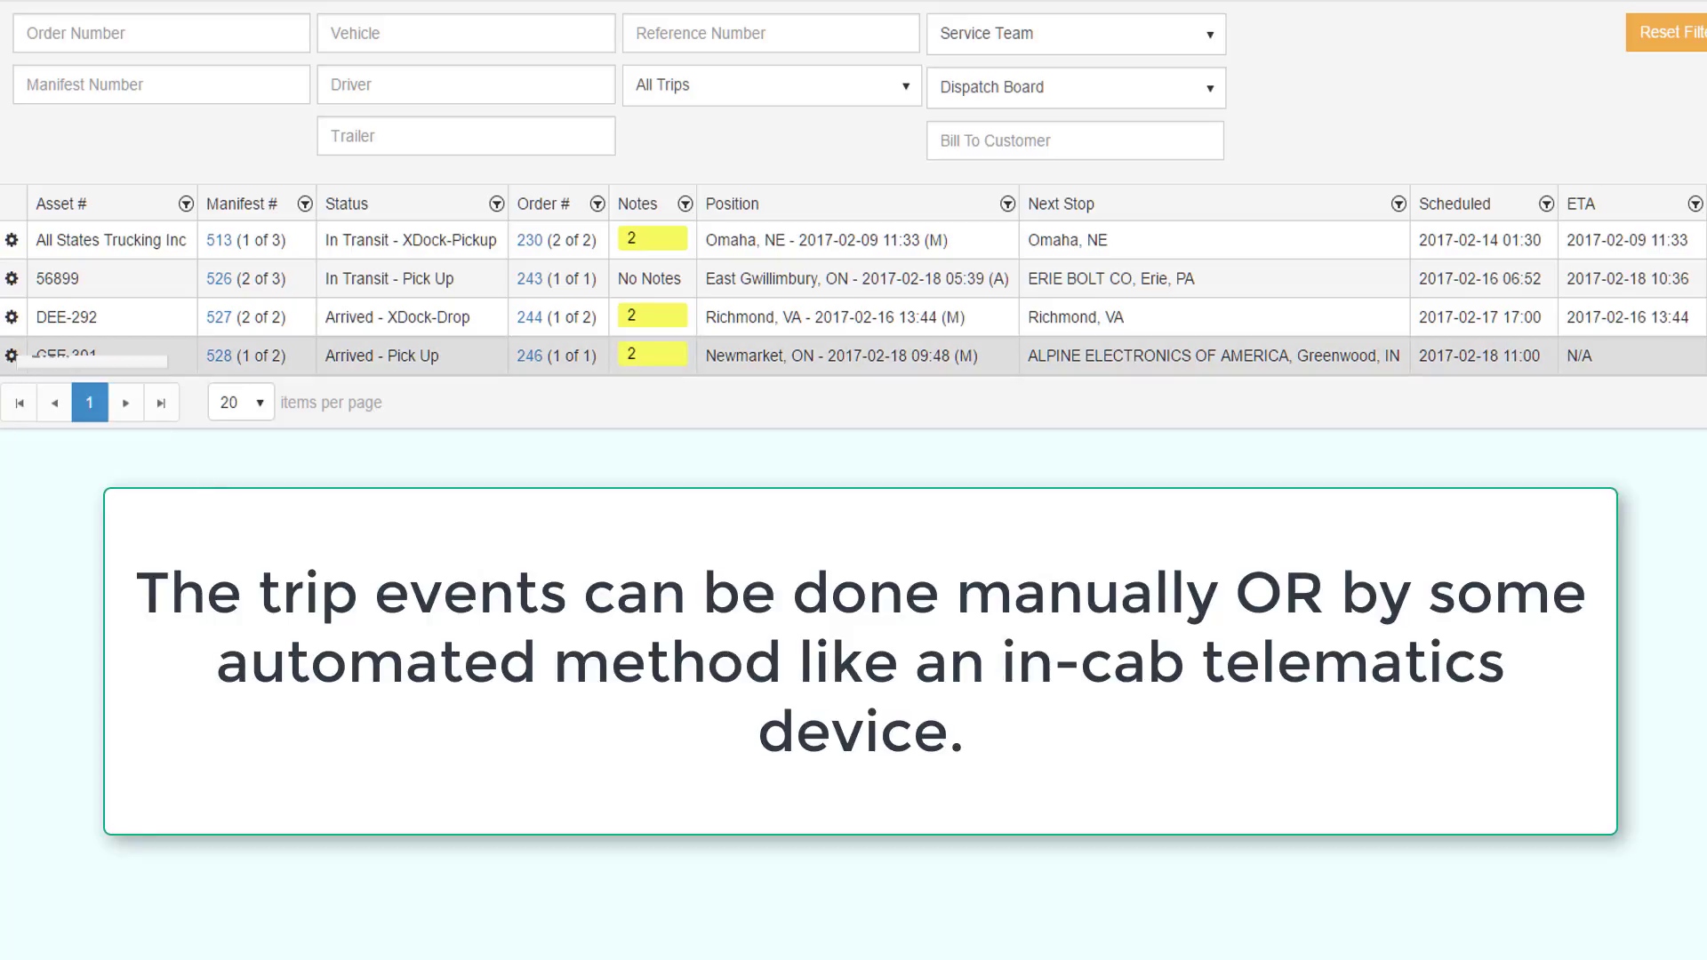